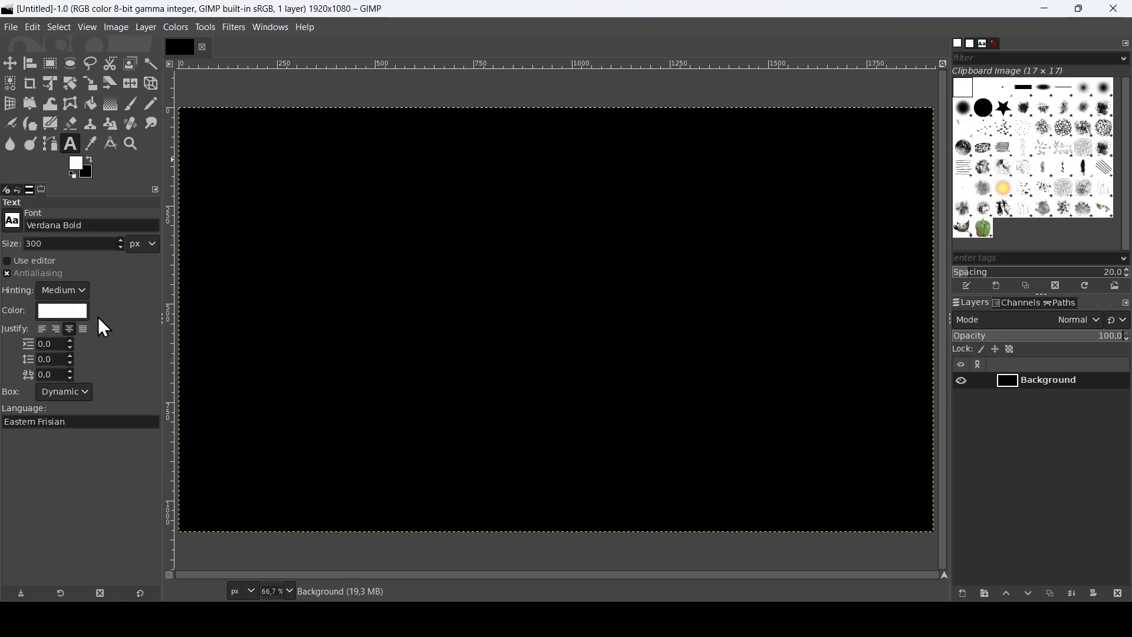
# Step: Add a two-line text layer reading "LIGHT" and "BURST" on the black canvas
pyautogui.click(253, 233)
pyautogui.write('L')
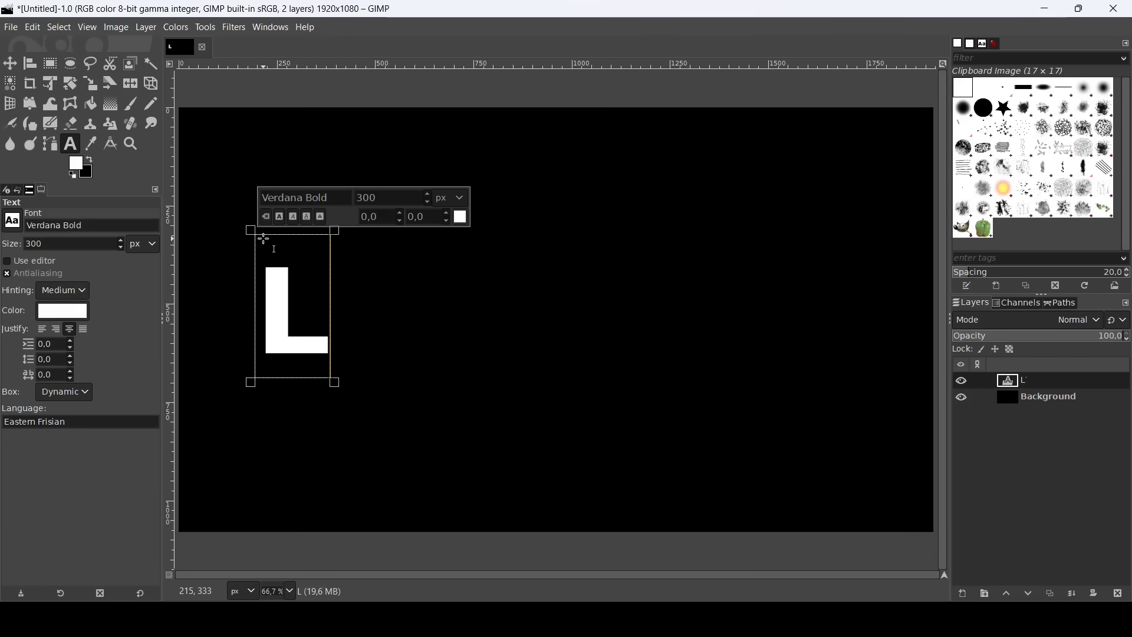
pyautogui.write('IGHT')
pyautogui.press('Return')
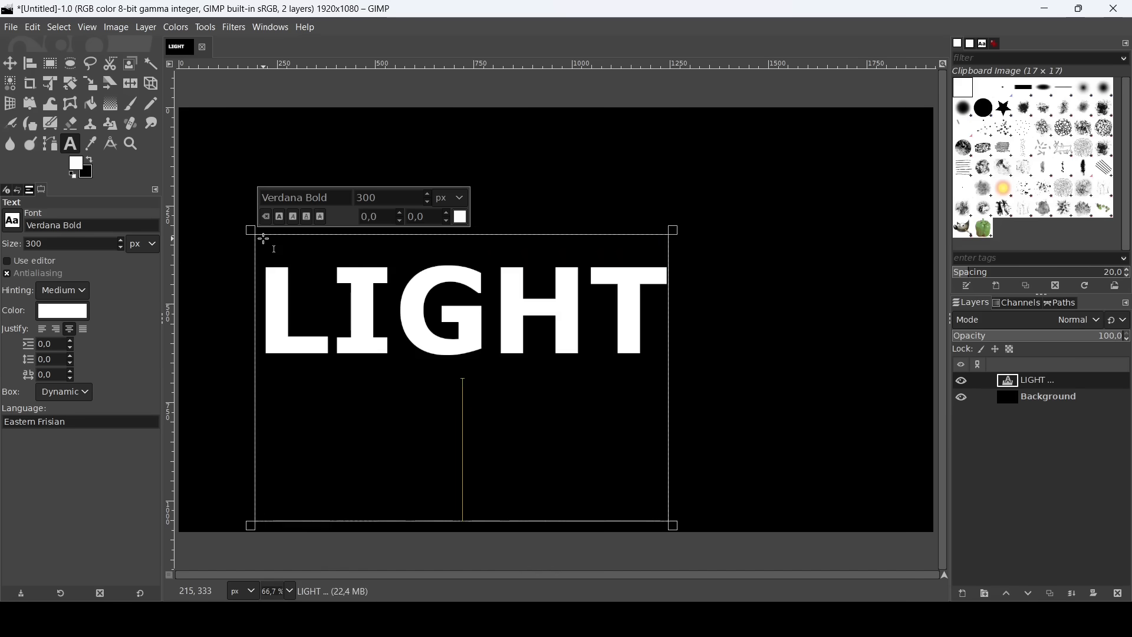
pyautogui.write('BURST')
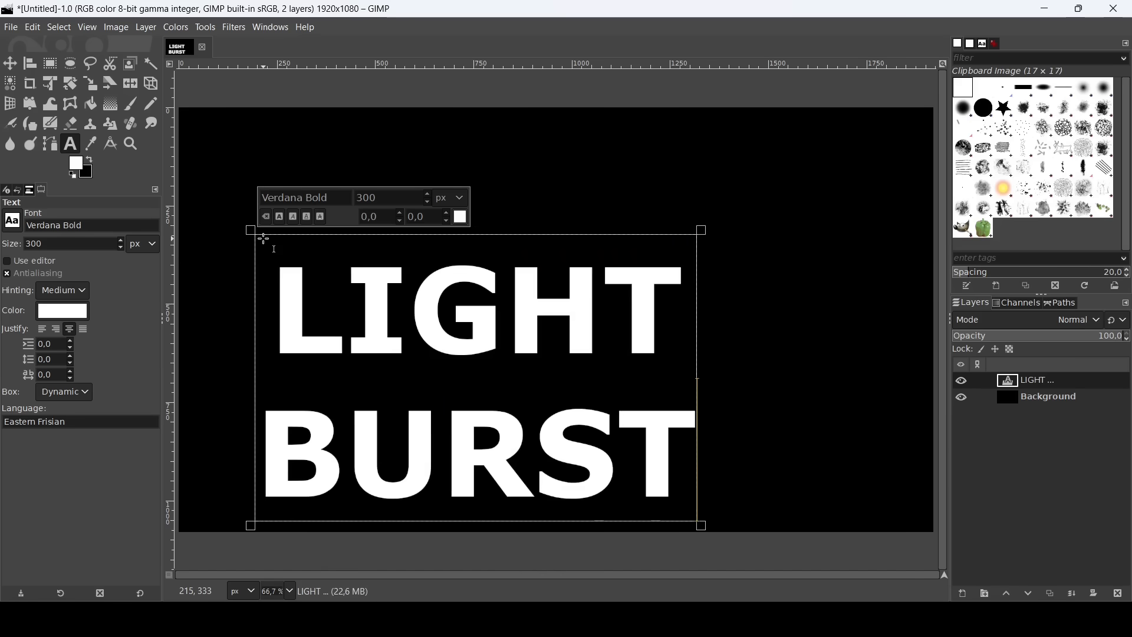
# Step: Align the text layer to the centre of the image, both horizontally and vertically
pyautogui.click(29, 63)
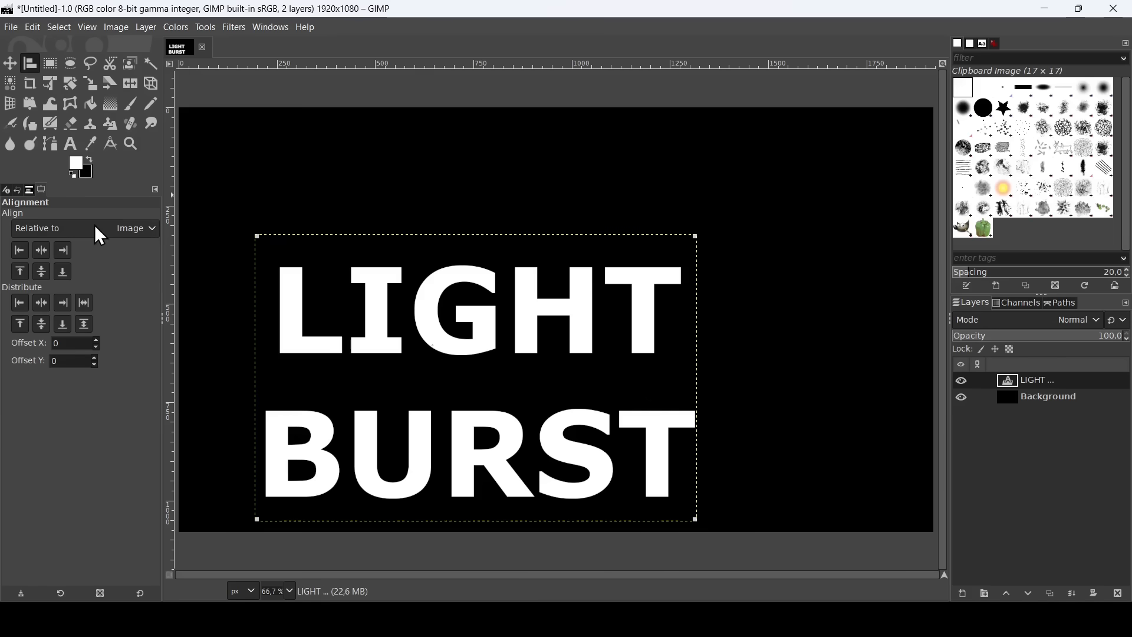
pyautogui.click(44, 249)
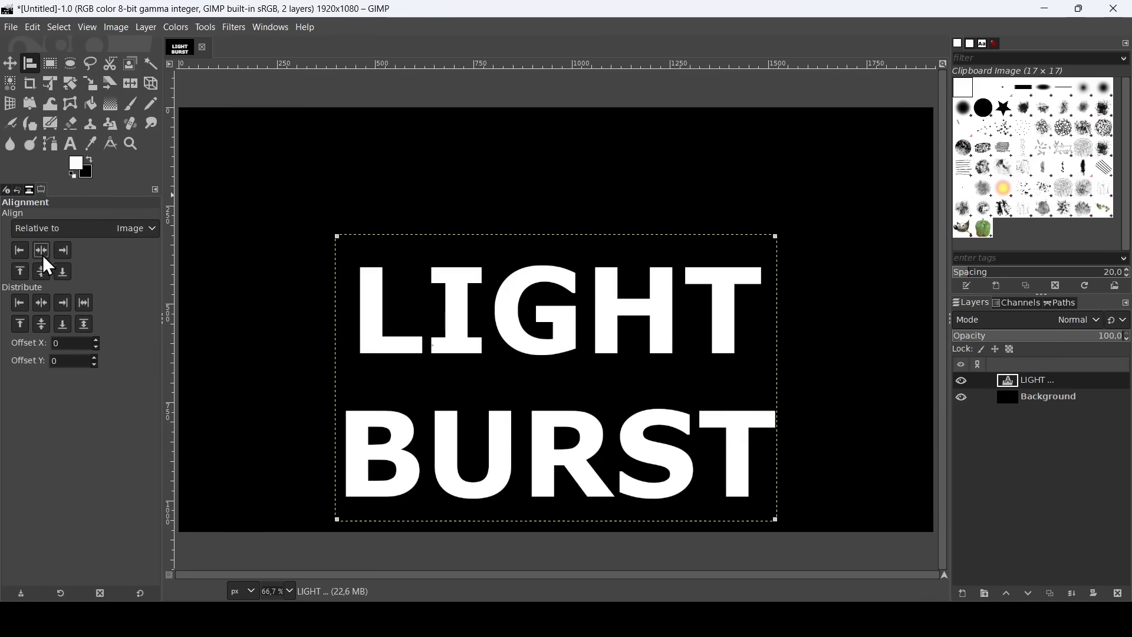
pyautogui.click(41, 272)
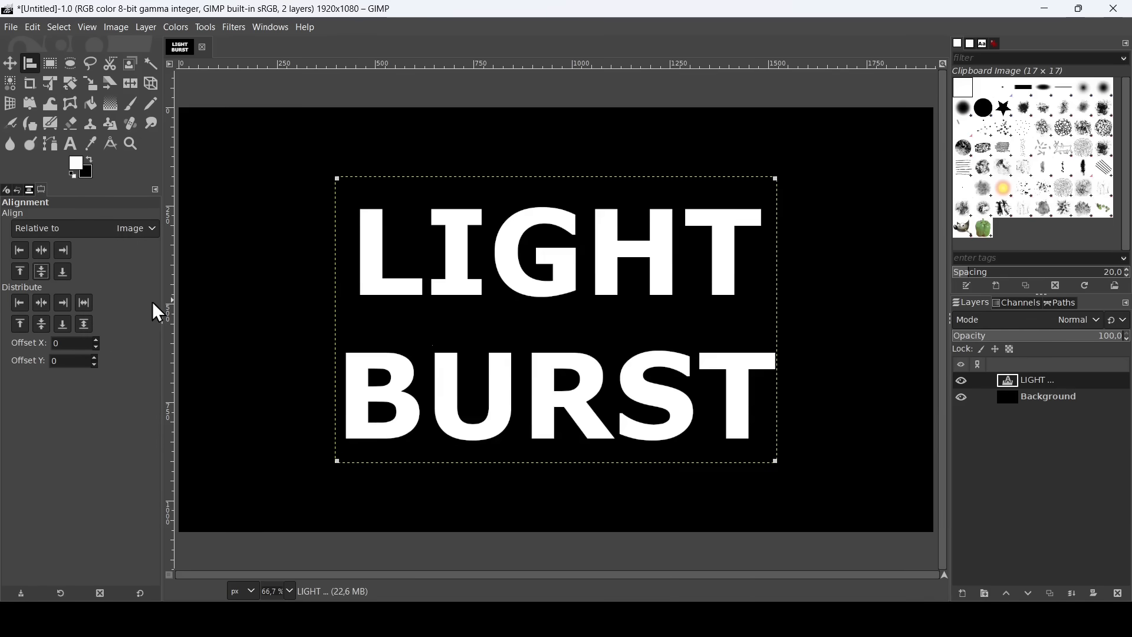
# Step: Expand the text layer's boundary to the full image size
pyautogui.click(133, 145)
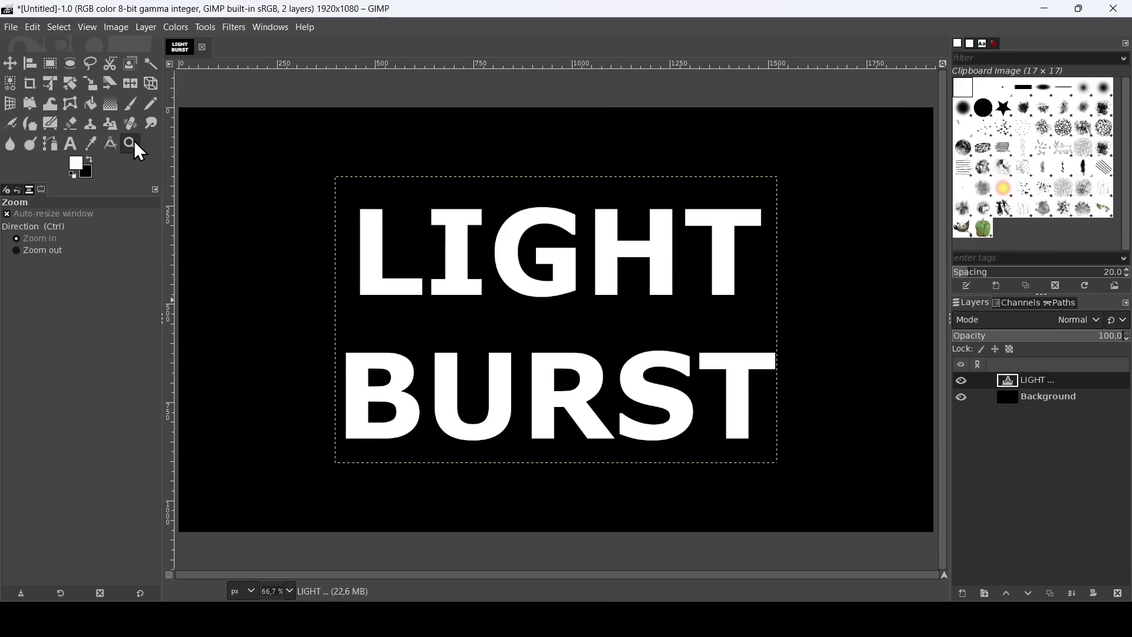
pyautogui.click(65, 252)
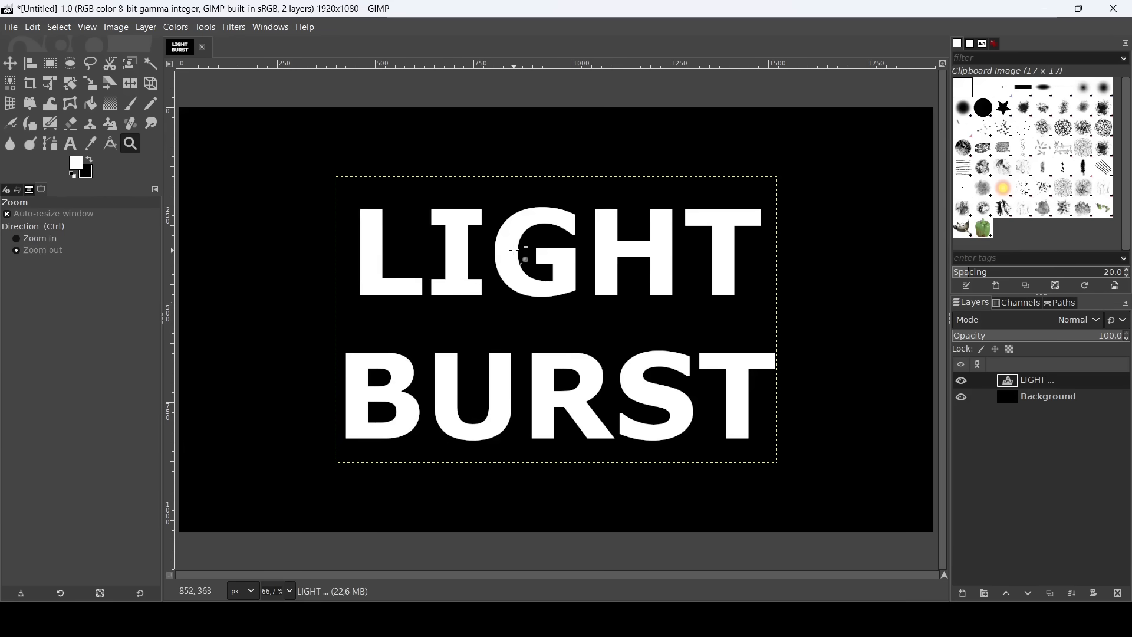
pyautogui.click(515, 251)
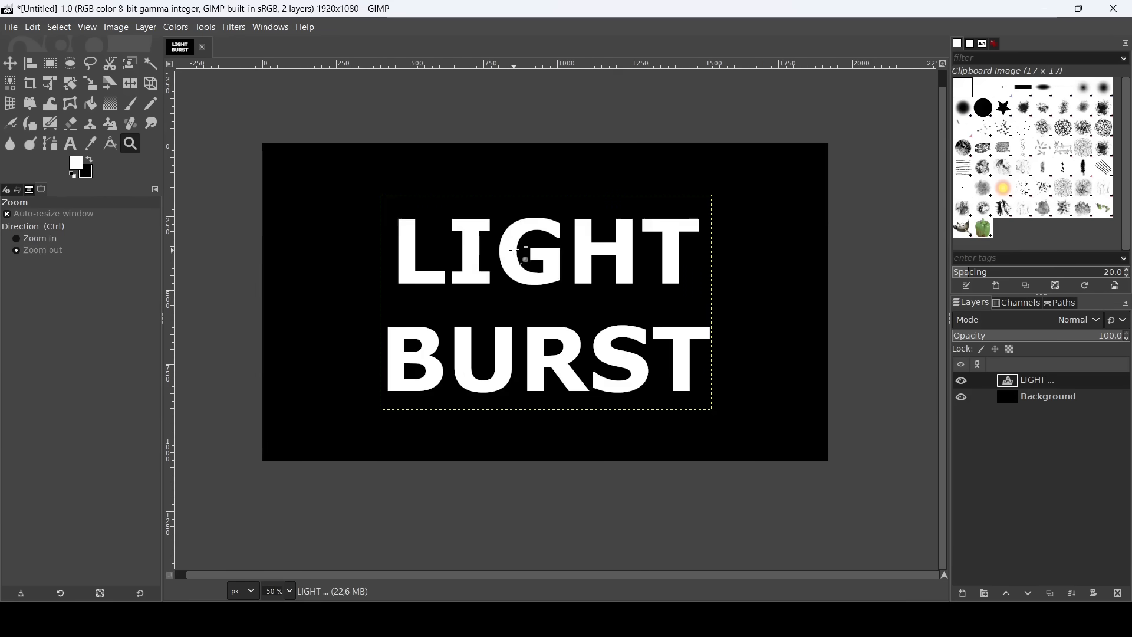
pyautogui.rightClick(1014, 384)
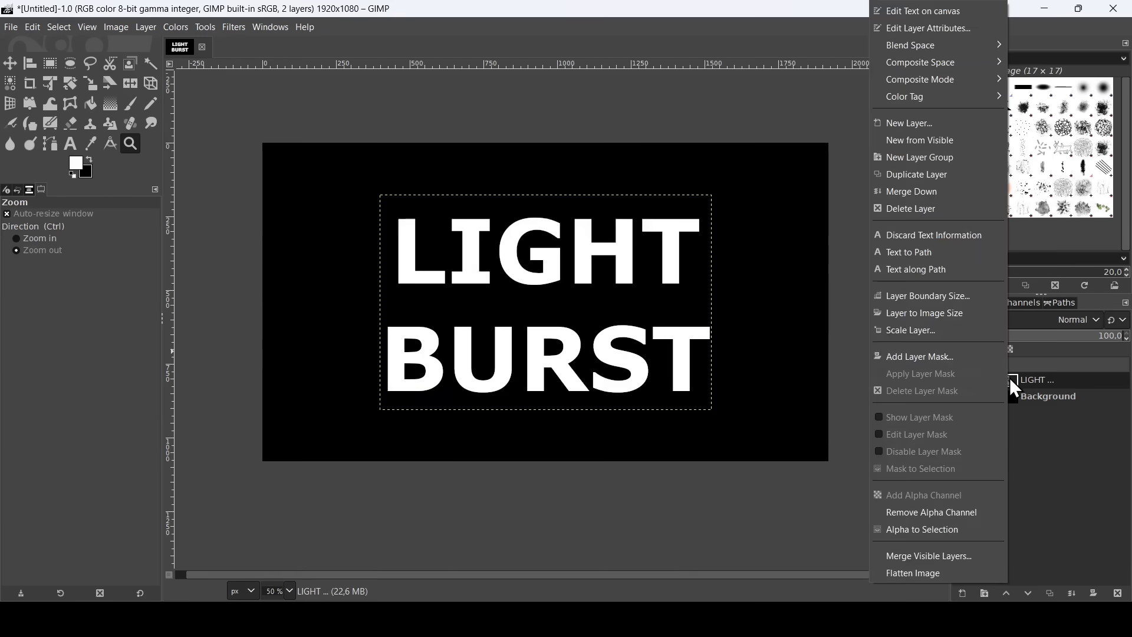
pyautogui.click(968, 315)
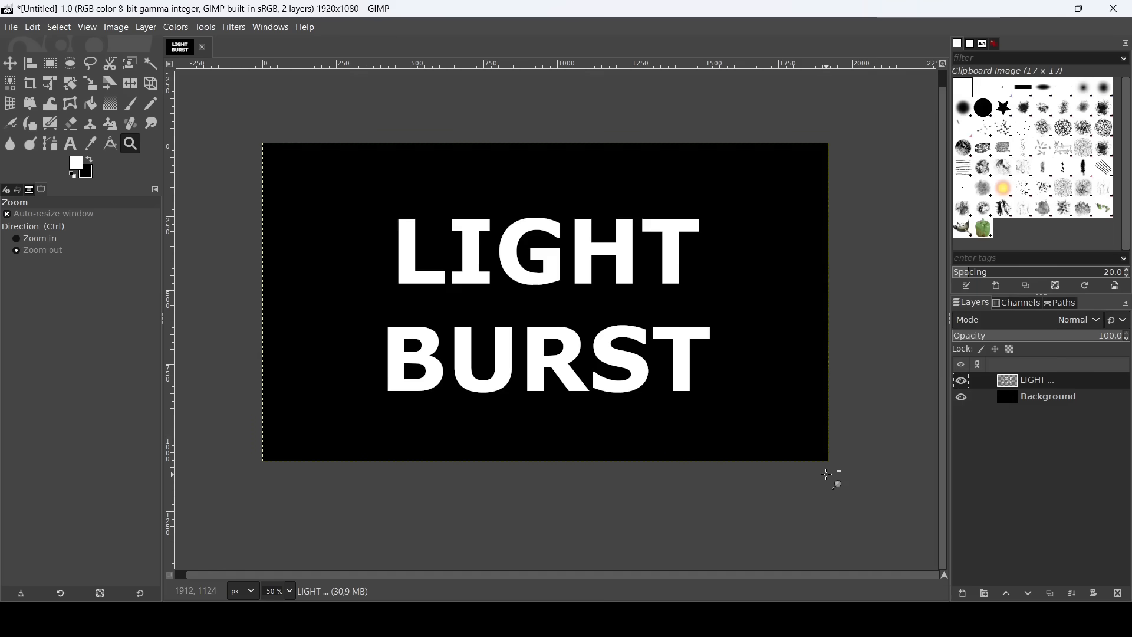
# Step: Apply a Gaussian Blur to the text layer with Size X and Size Y at 7.50
pyautogui.click(234, 29)
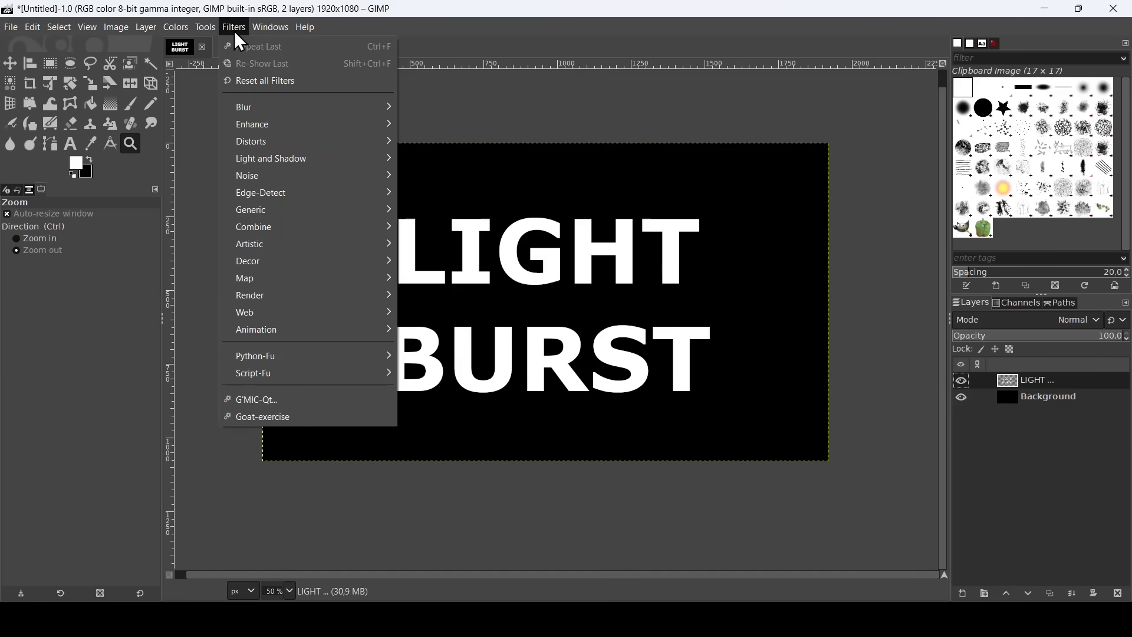
pyautogui.moveTo(277, 111)
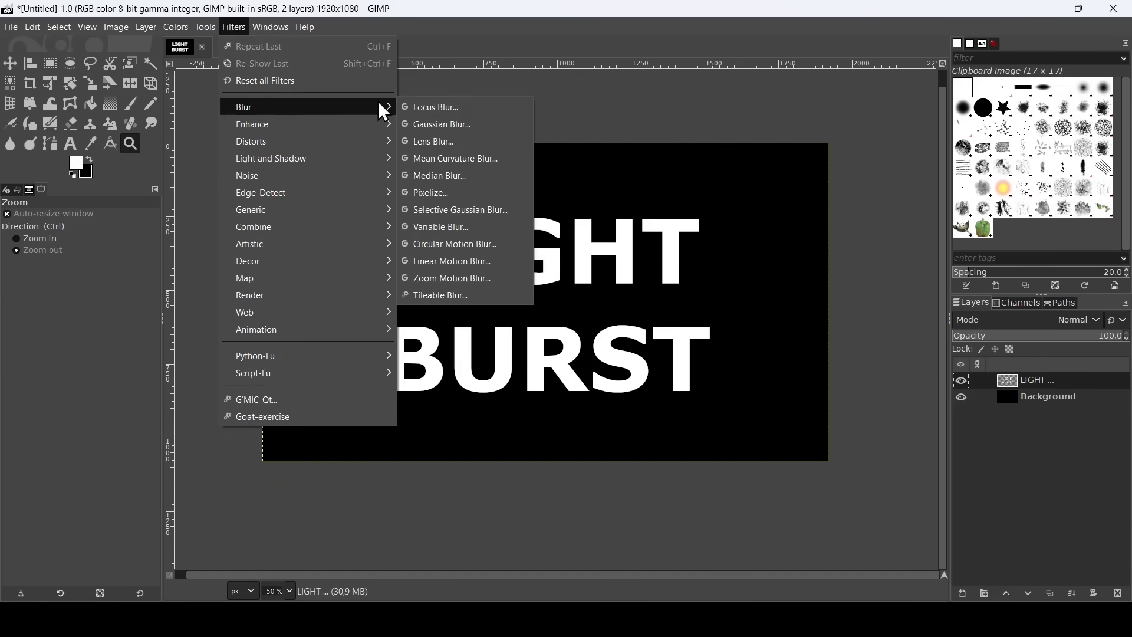
pyautogui.click(447, 125)
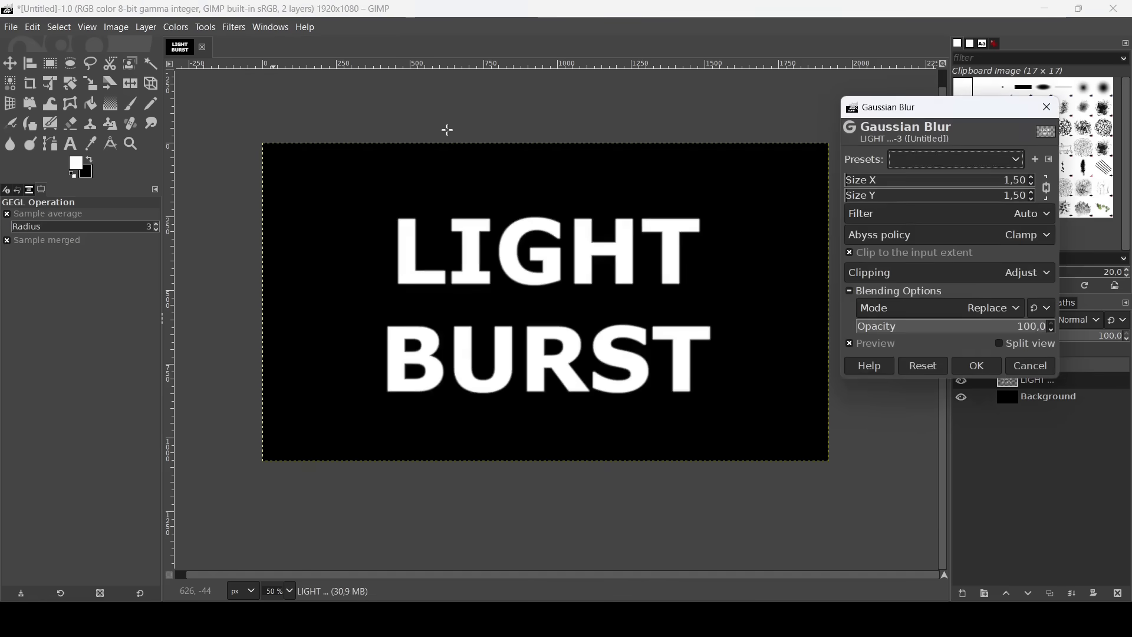
pyautogui.moveTo(959, 116); pyautogui.dragTo(849, 108)
pyautogui.scroll(6, 926, 170)
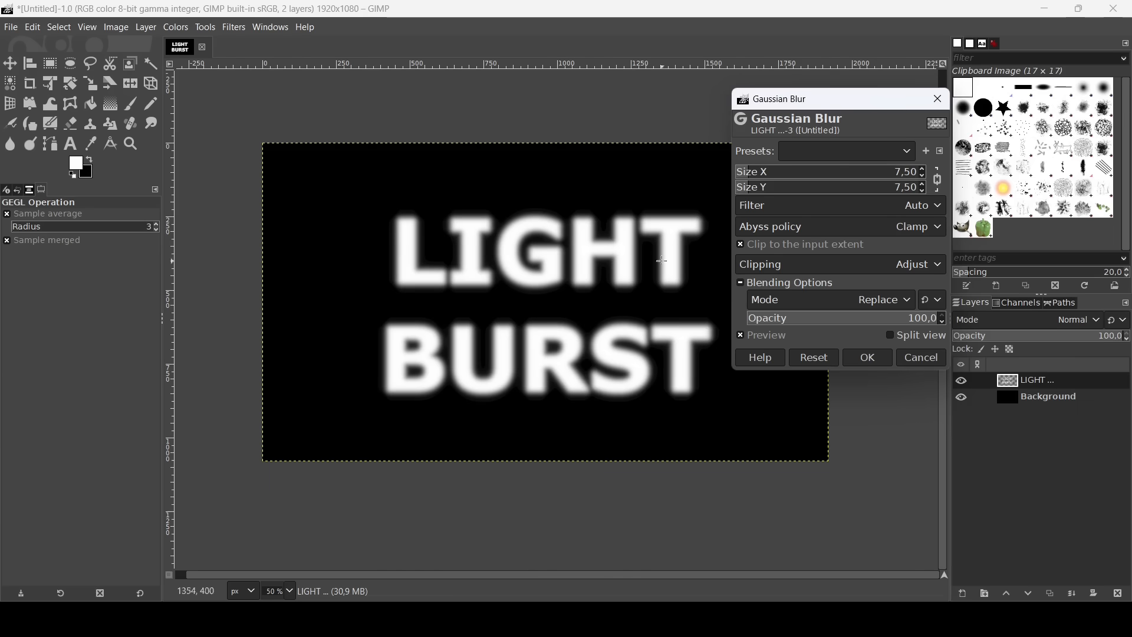
pyautogui.click(870, 355)
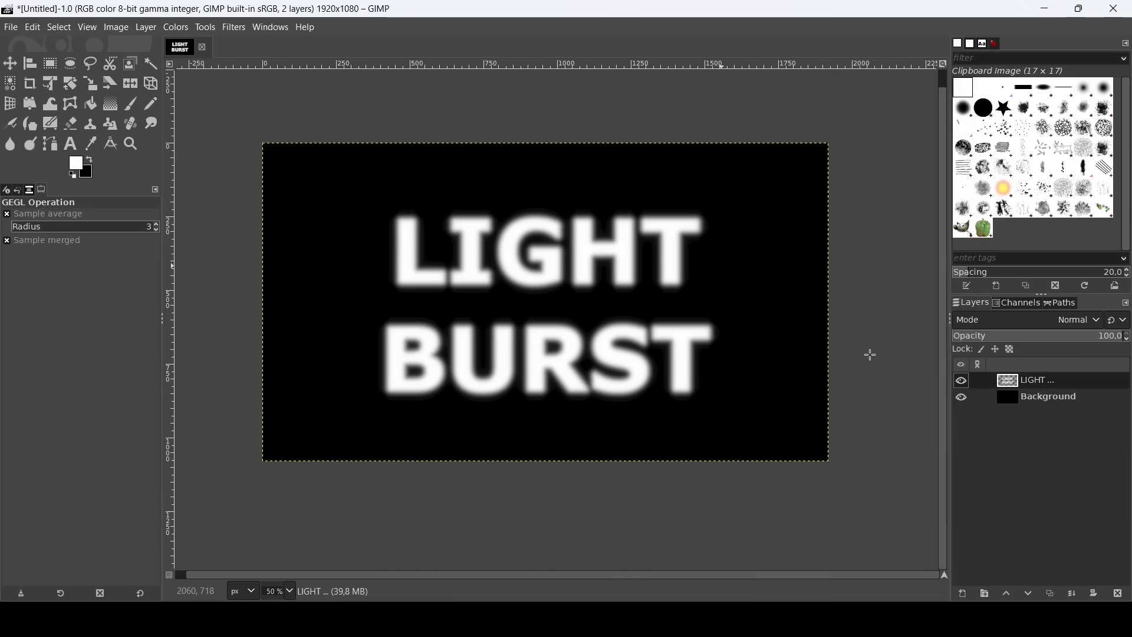
# Step: Select the blurred text by its alpha, delete the selected pixels from the layer and clear the selection
pyautogui.rightClick(1010, 385)
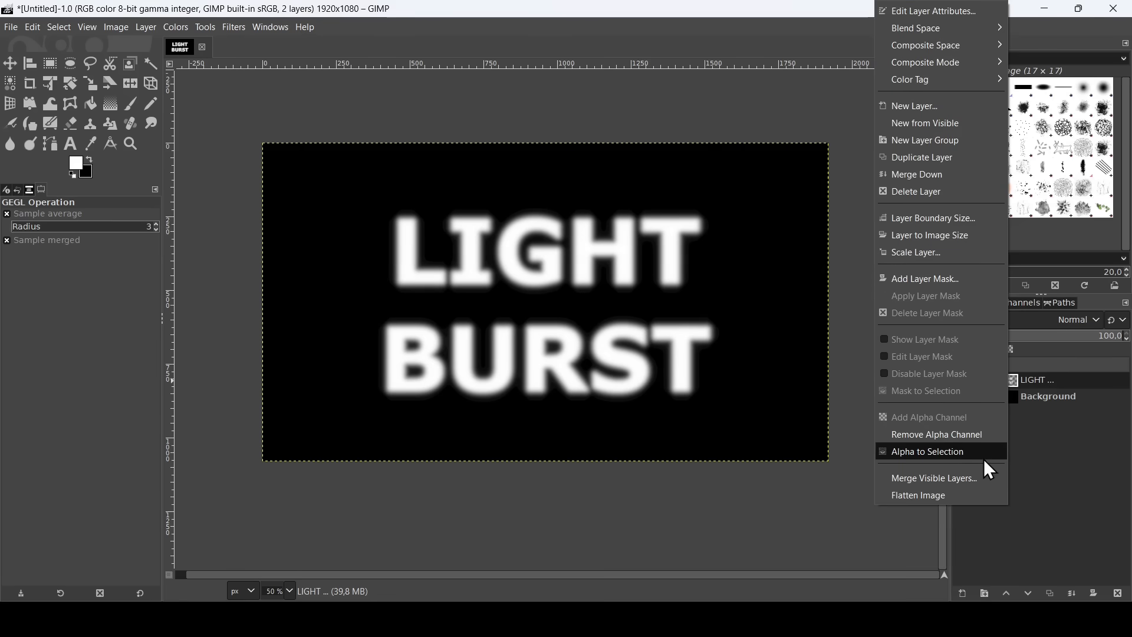
pyautogui.press('Escape')
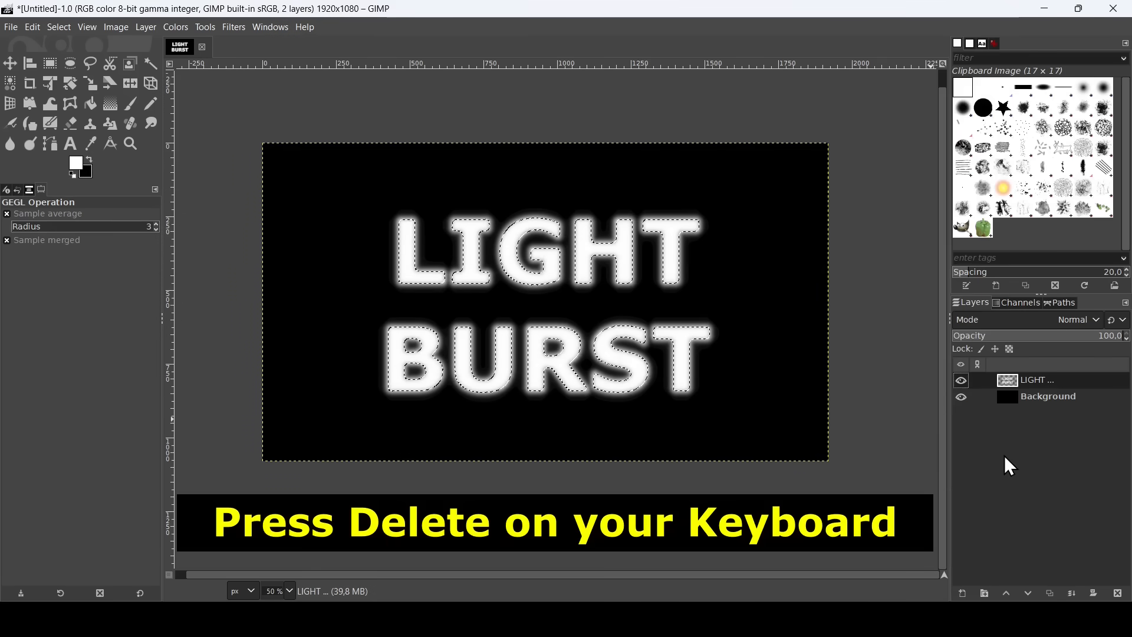
pyautogui.press('Delete')
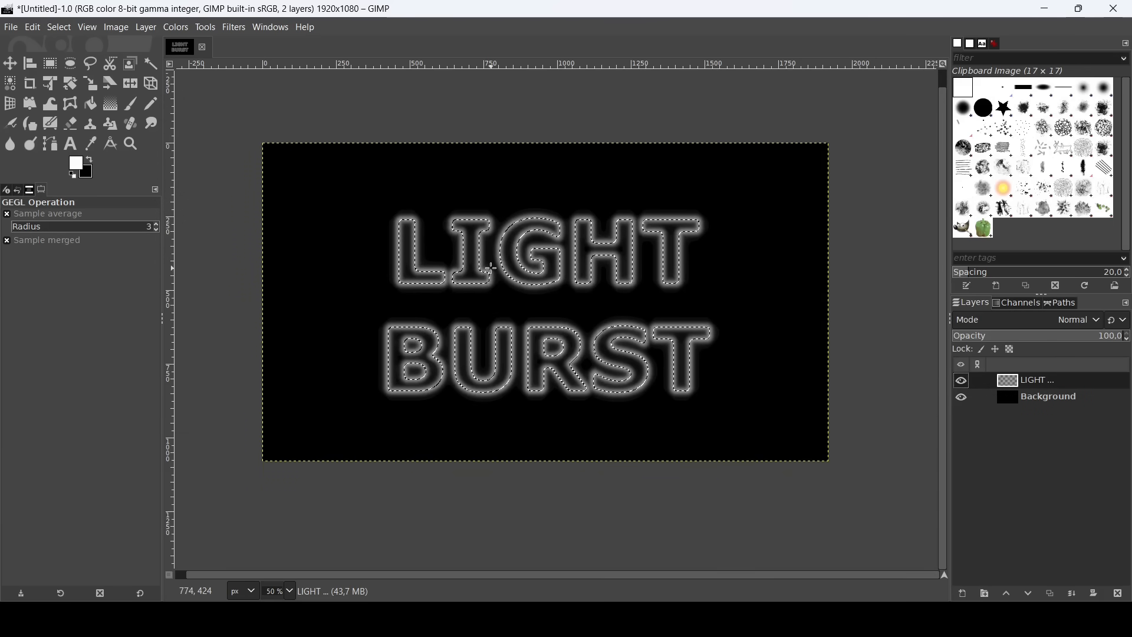
pyautogui.click(58, 27)
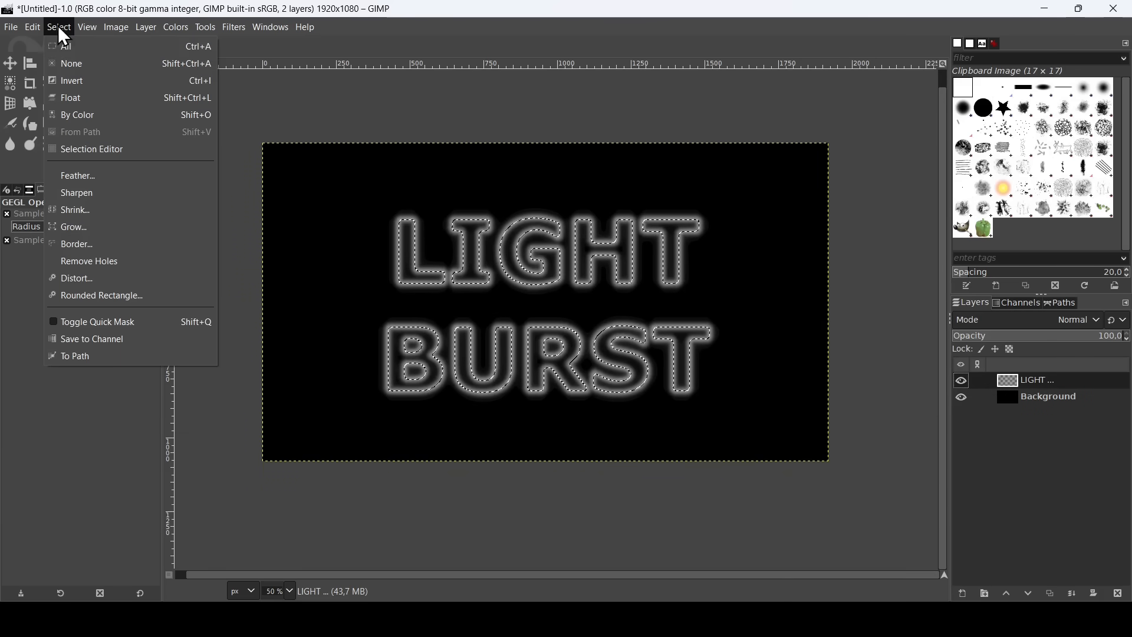
pyautogui.click(108, 65)
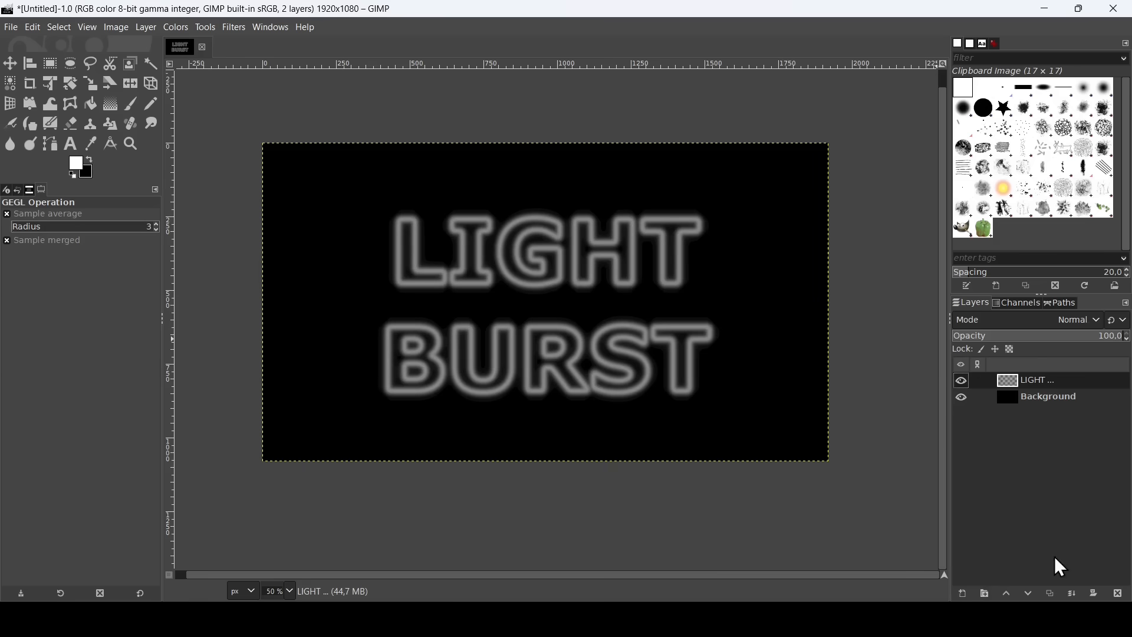
# Step: Duplicate the glowing outline text layer four times
pyautogui.click(1058, 596)
pyautogui.click(1058, 596)
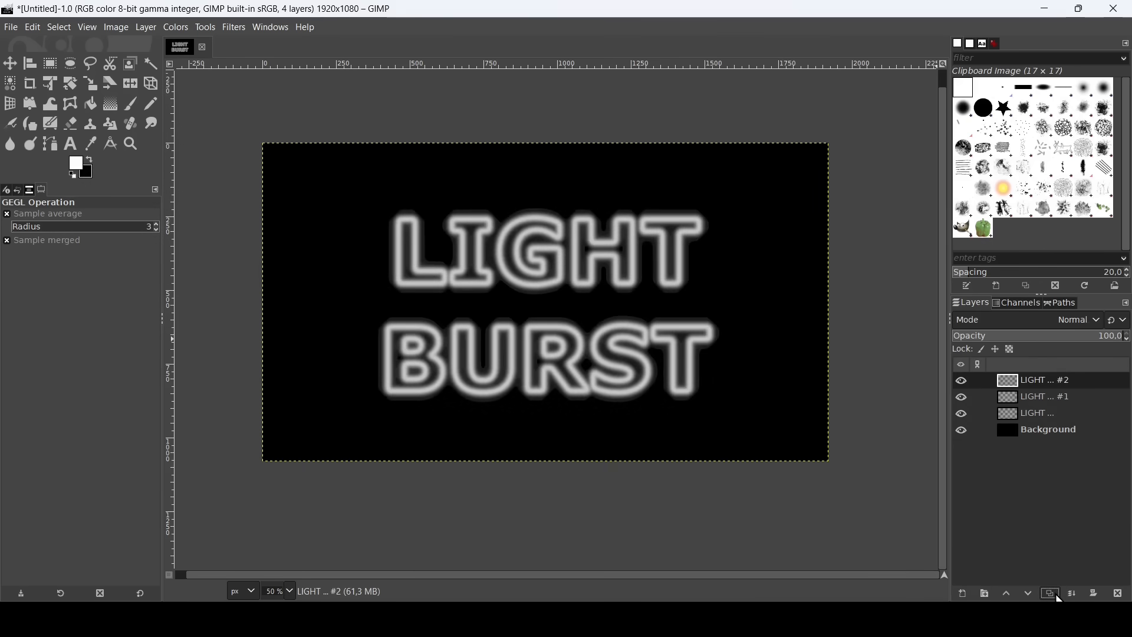
pyautogui.click(1059, 597)
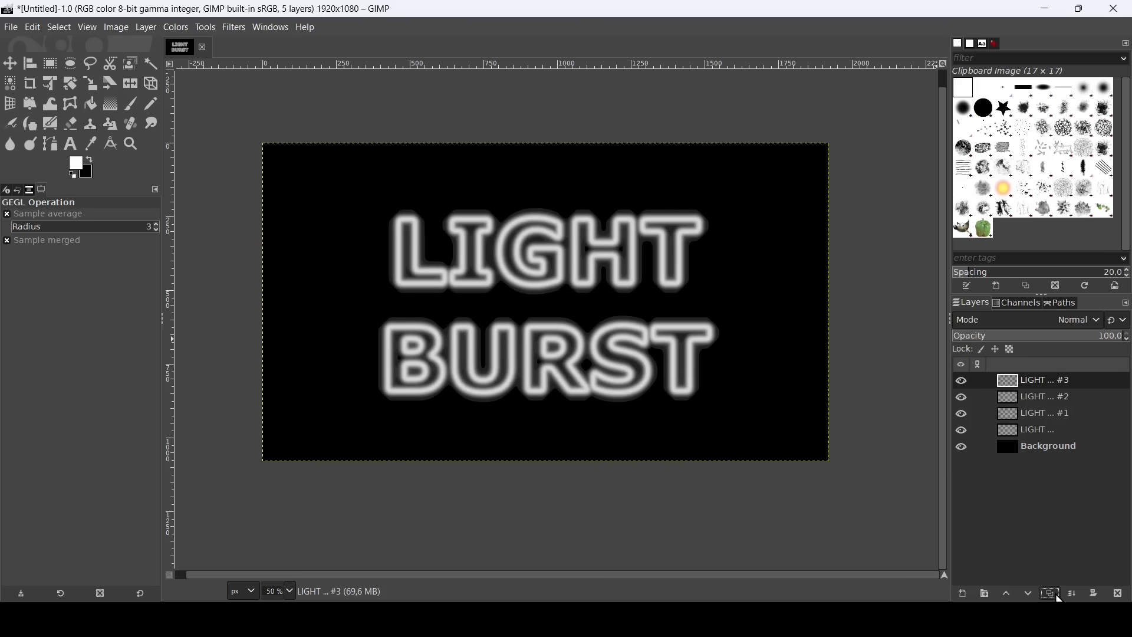
pyautogui.click(1057, 596)
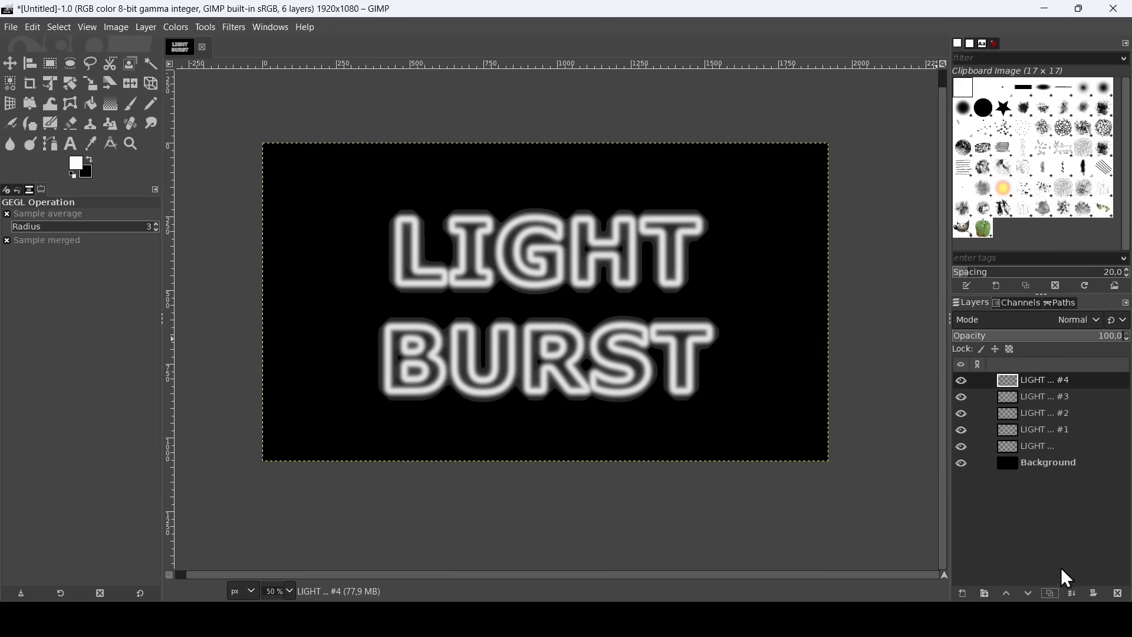
# Step: Merge all the text layers down into the background as a single layer
pyautogui.click(1077, 596)
pyautogui.click(1076, 596)
pyautogui.click(1076, 595)
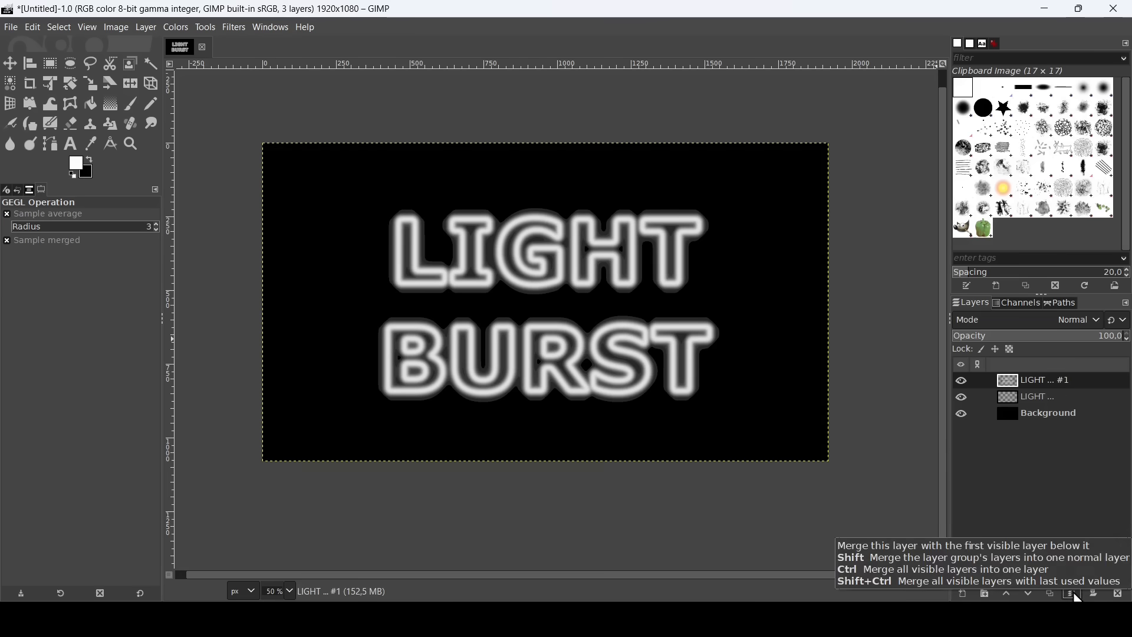
pyautogui.click(1076, 594)
pyautogui.click(1077, 595)
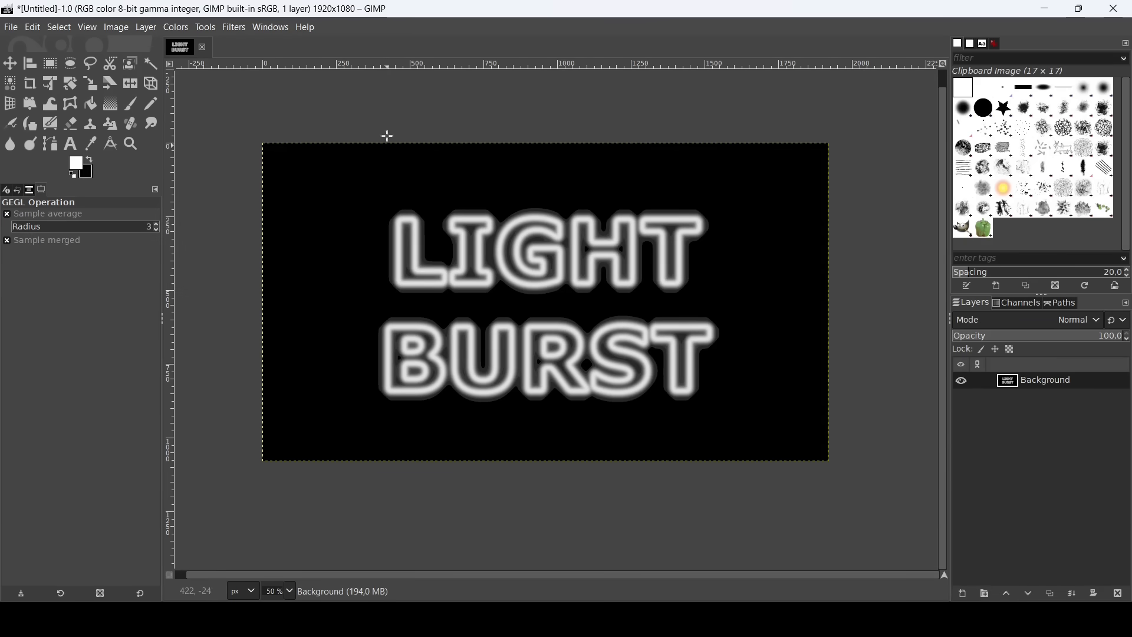
# Step: Start the Polar Coordinates distortion on the merged layer with Map from top and To polar turned off
pyautogui.click(234, 30)
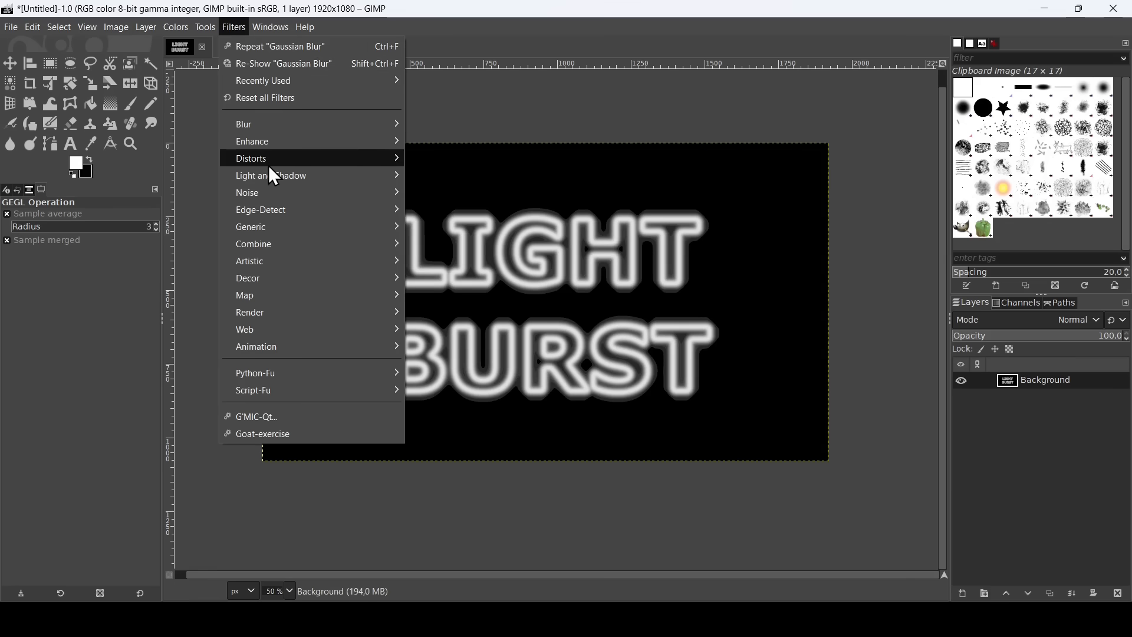
pyautogui.moveTo(270, 166)
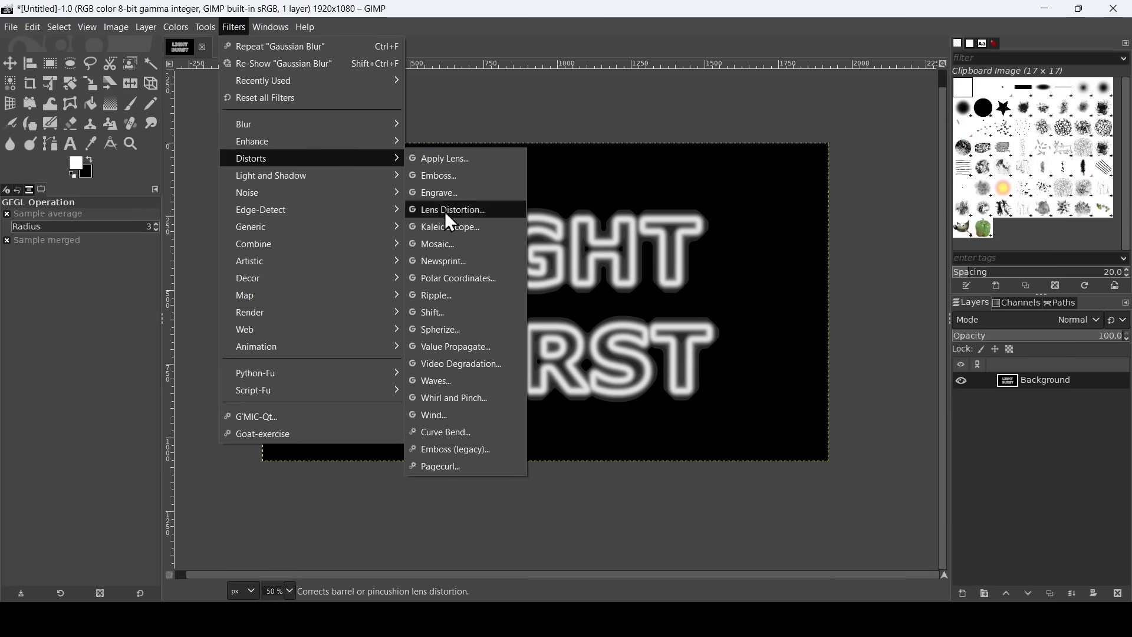
pyautogui.click(459, 279)
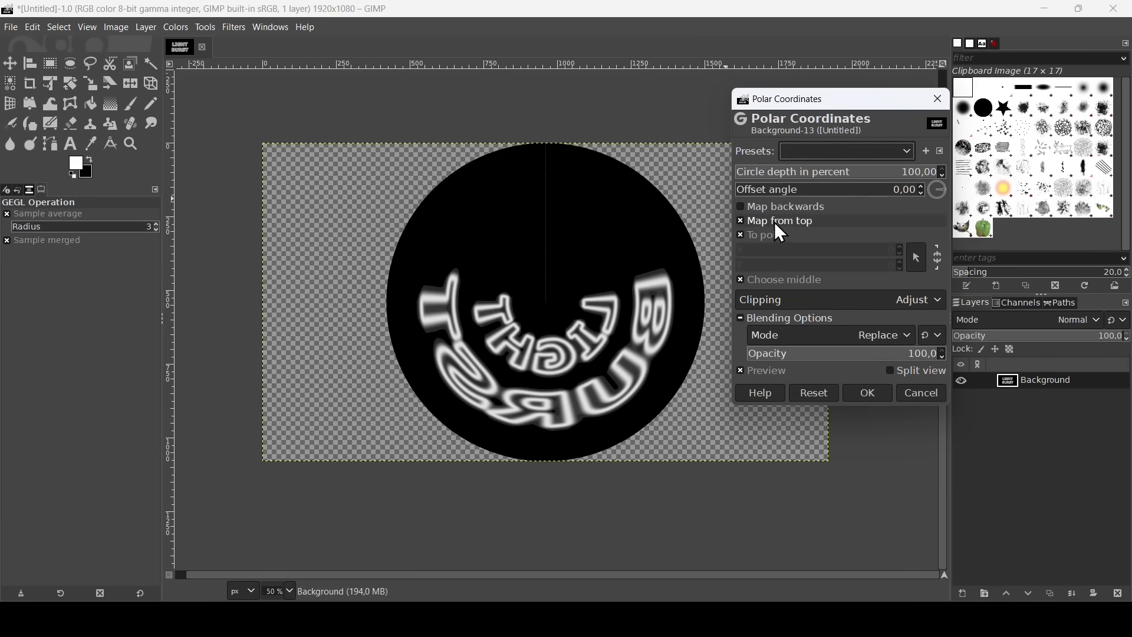
pyautogui.click(776, 221)
pyautogui.click(776, 232)
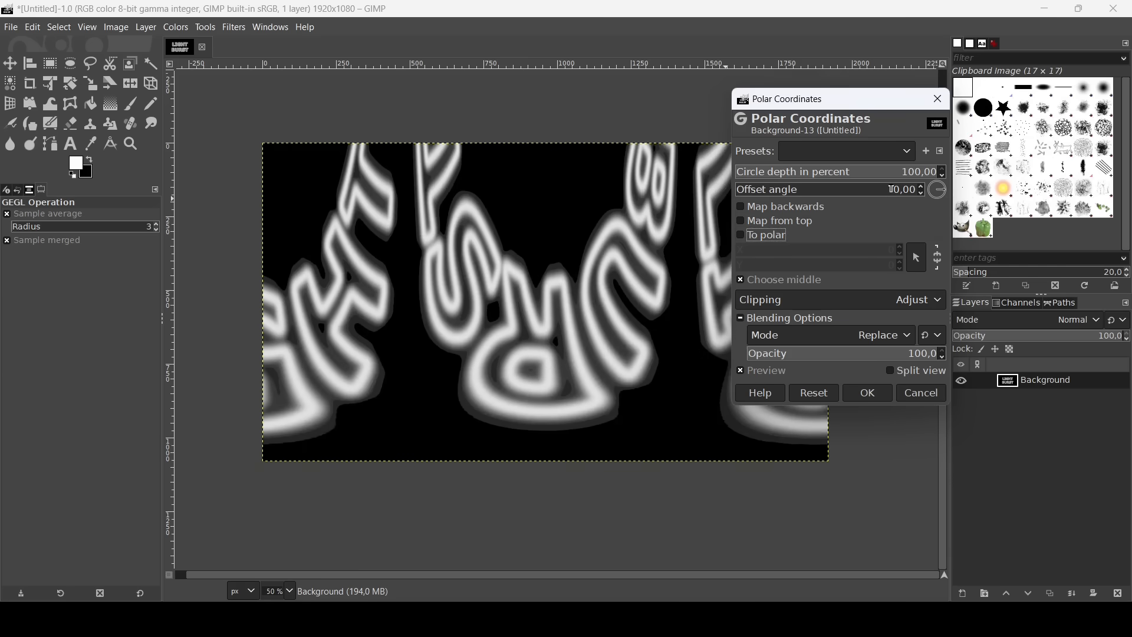
# Step: Set the Polar Coordinates circle depth to 10 percent and apply the filter
pyautogui.click(908, 175)
pyautogui.tripleClick(908, 180)
pyautogui.write('1')
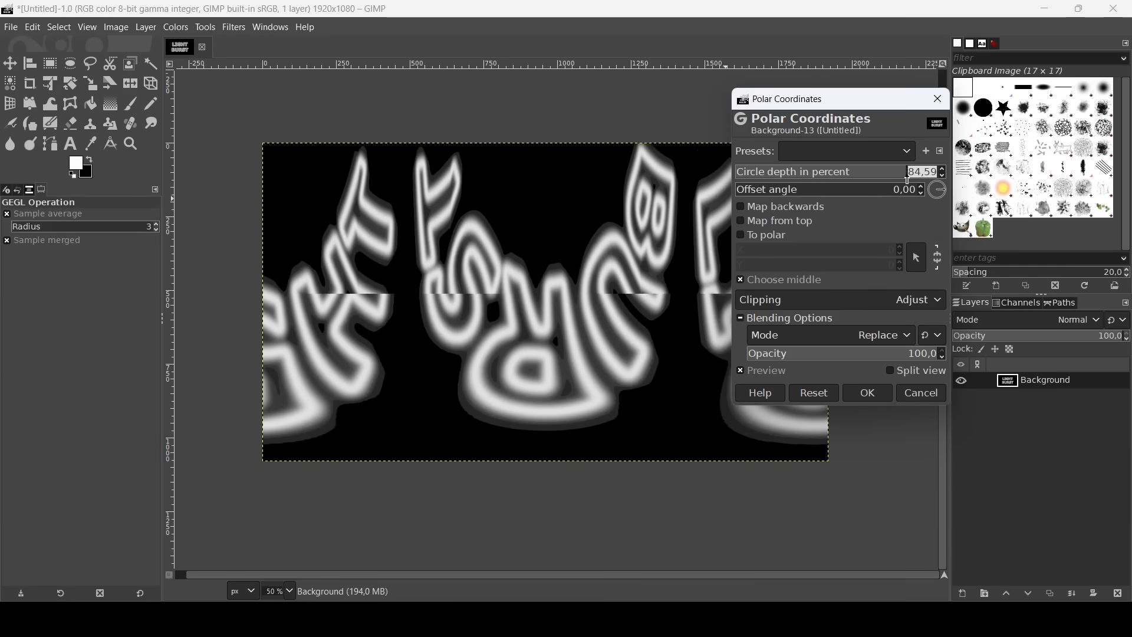
pyautogui.write('0')
pyautogui.press('Return')
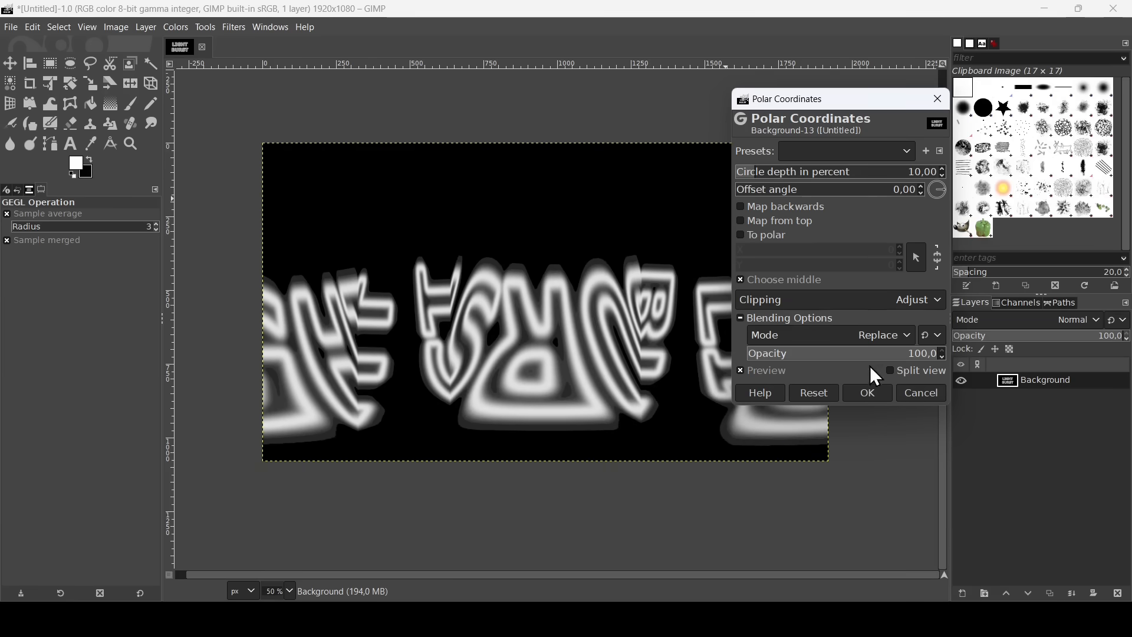
pyautogui.click(871, 391)
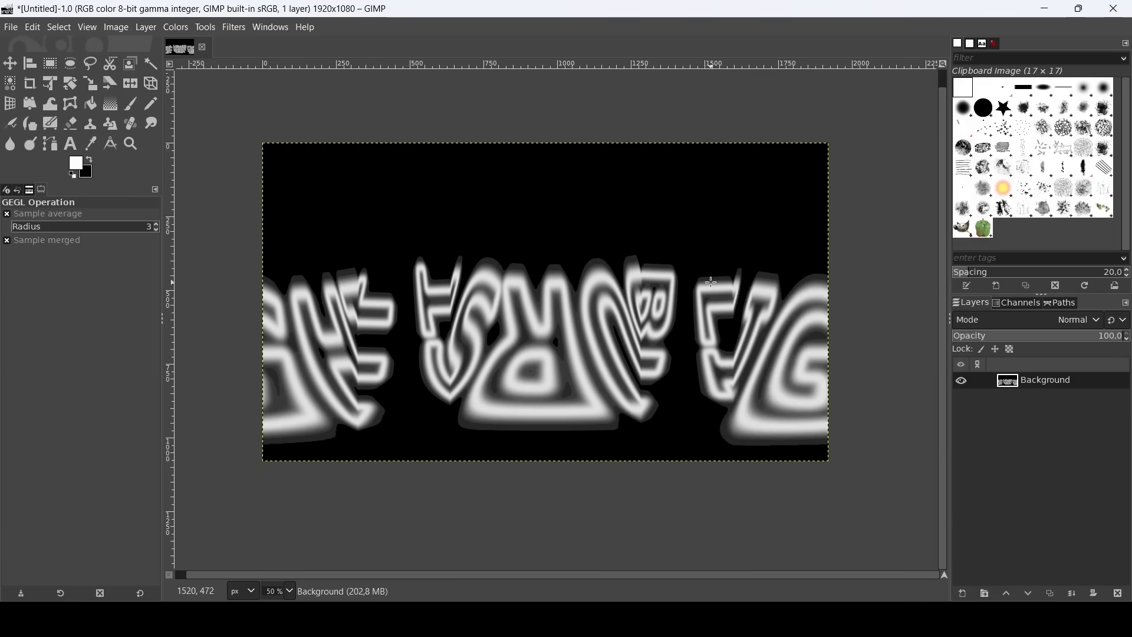
# Step: Apply the Wind distortion to the Background layer with direction Top and strength 100
pyautogui.click(234, 28)
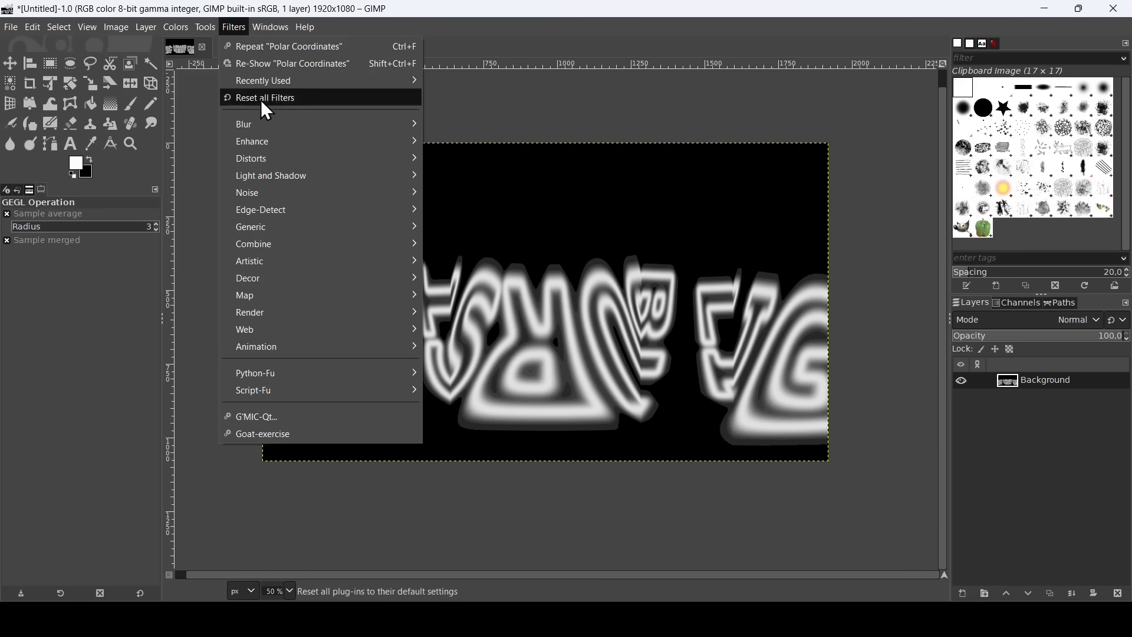
pyautogui.moveTo(269, 162)
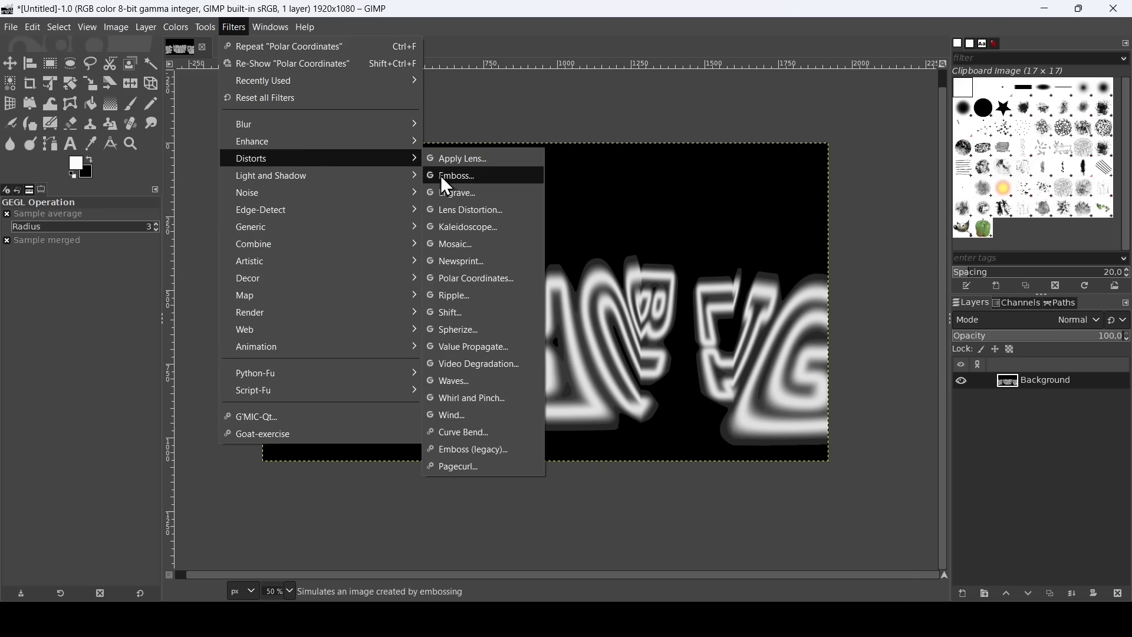
pyautogui.click(496, 418)
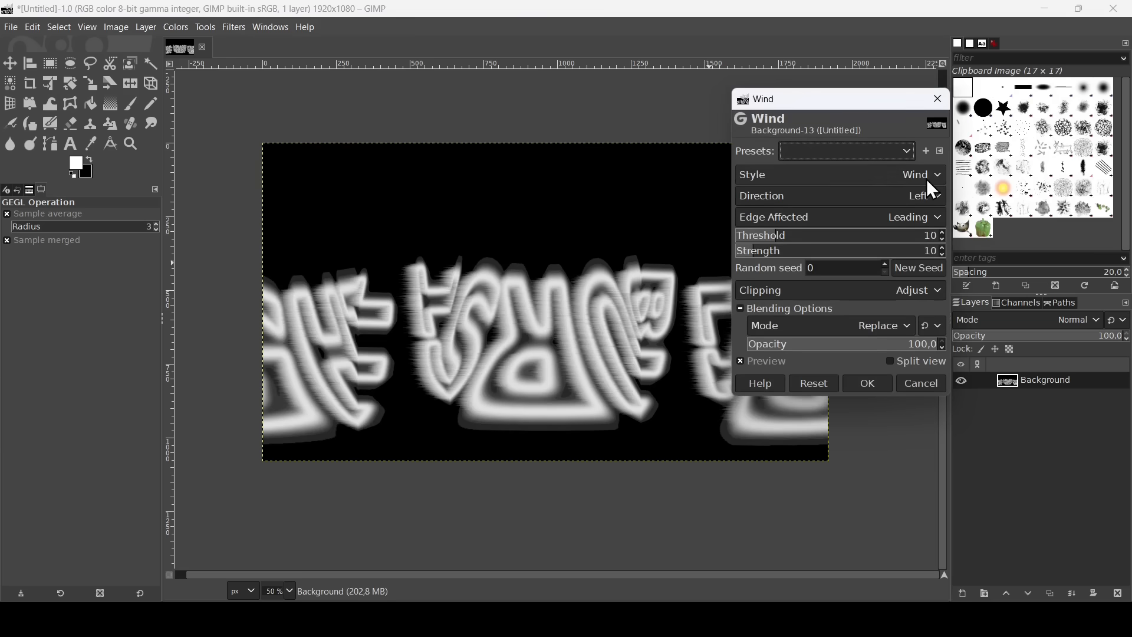
pyautogui.click(919, 196)
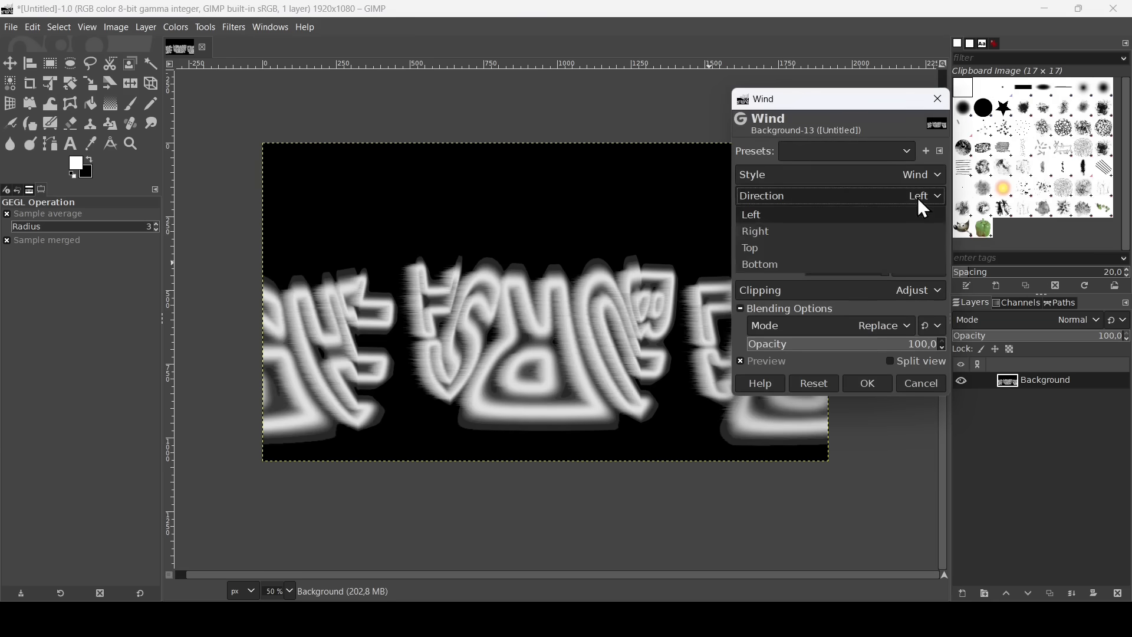
pyautogui.click(884, 251)
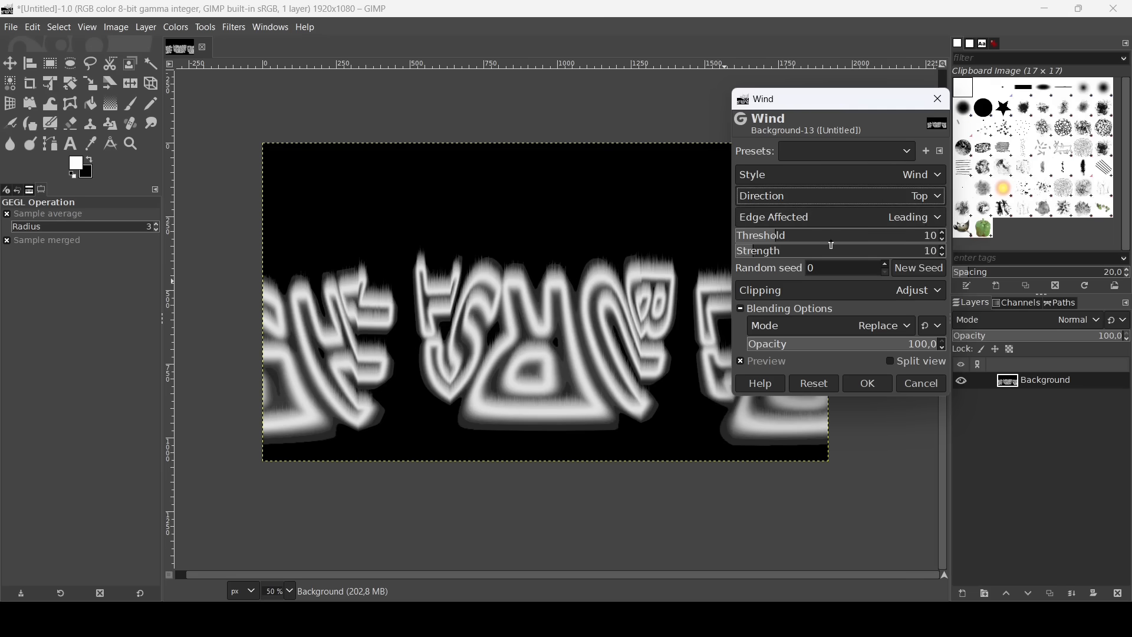
pyautogui.moveTo(820, 252); pyautogui.dragTo(980, 258)
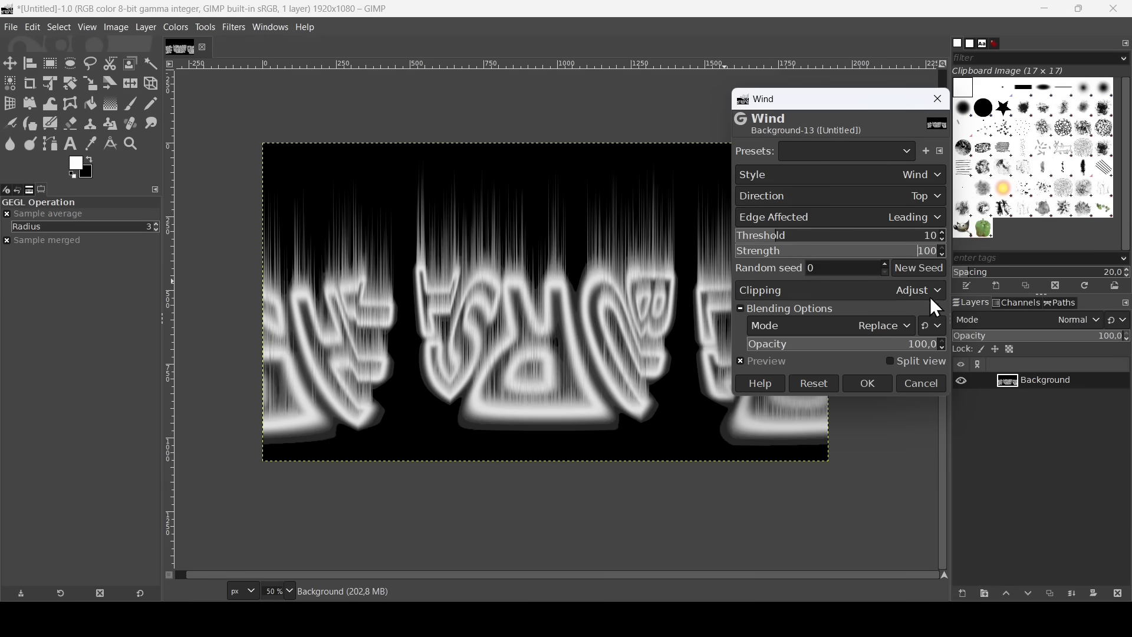
pyautogui.click(869, 385)
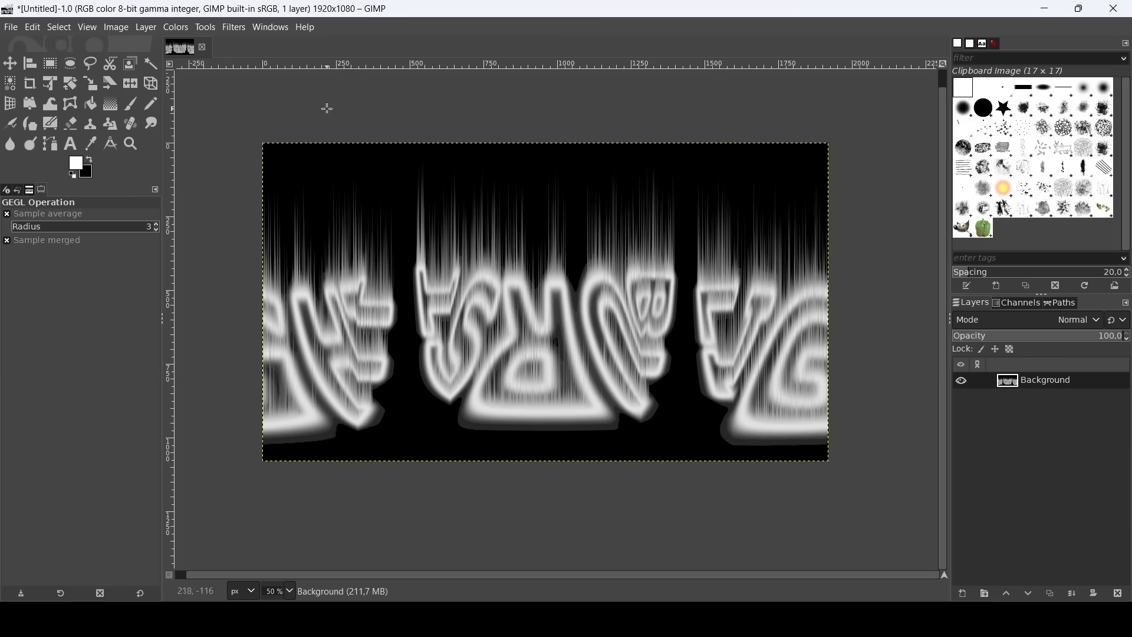
# Step: Apply Polar Coordinates to the Background layer with Map from top off and a circle depth of 10 percent
pyautogui.click(235, 28)
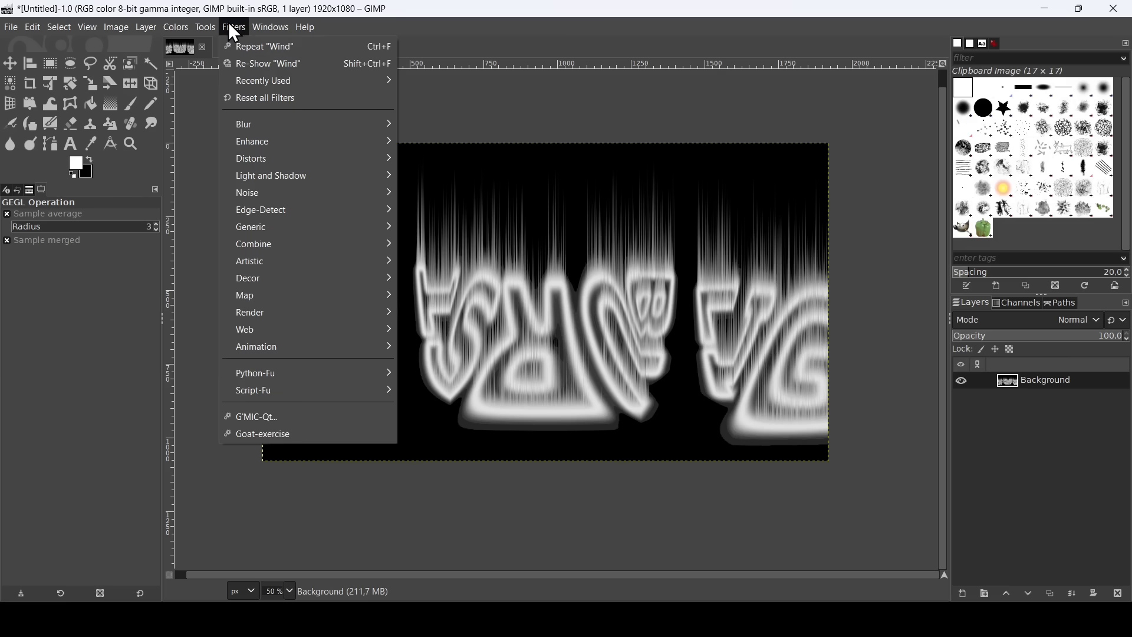
pyautogui.moveTo(270, 158)
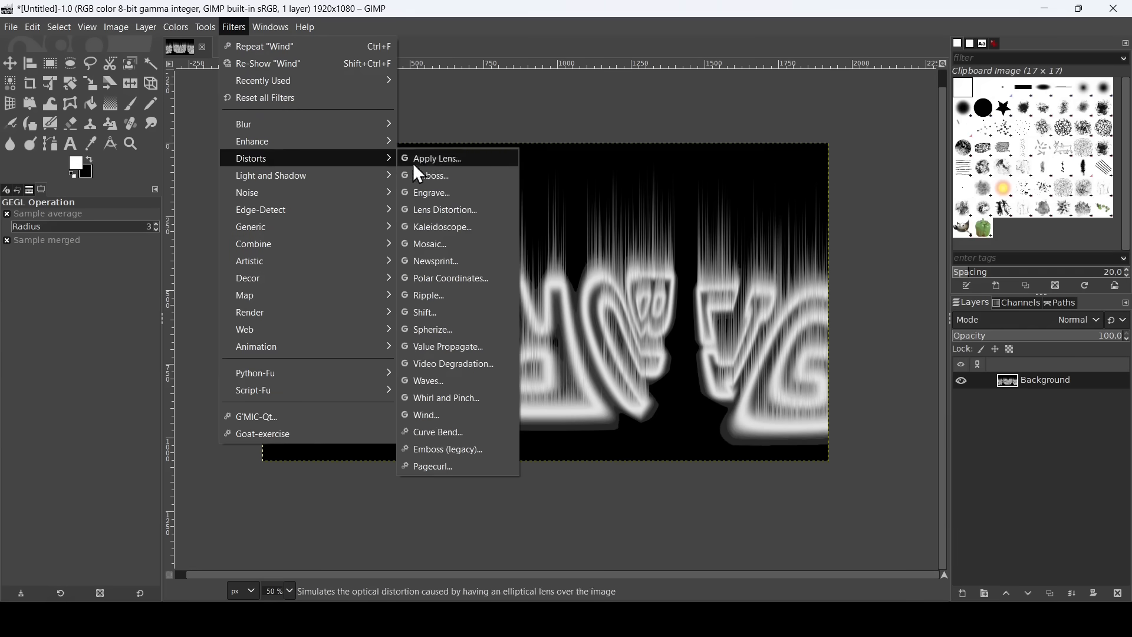
pyautogui.click(442, 278)
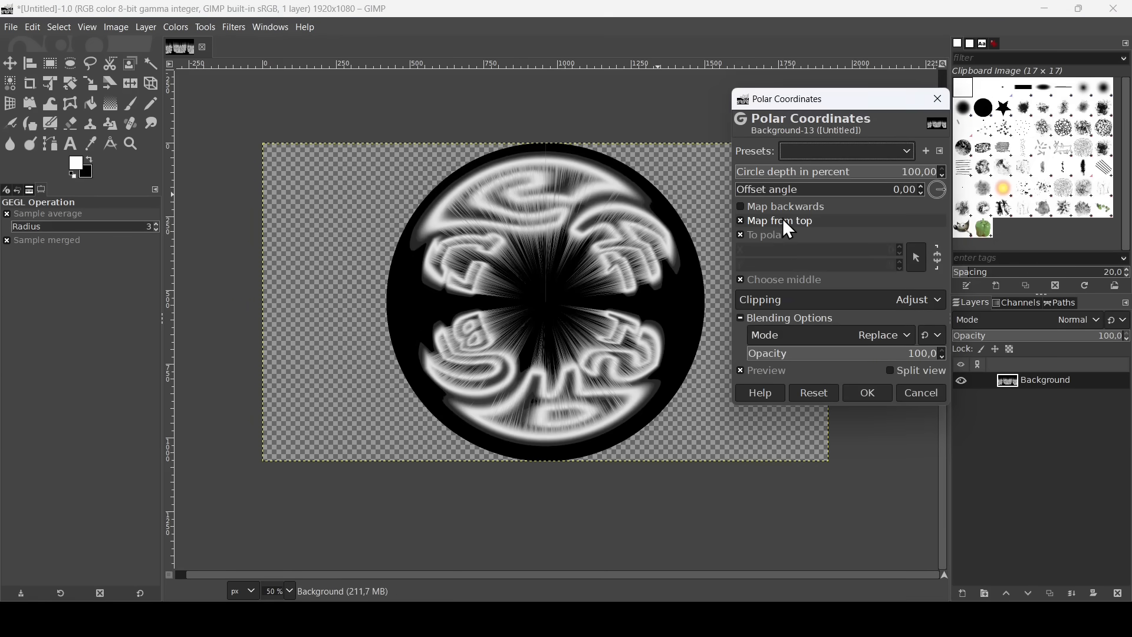
pyautogui.click(791, 220)
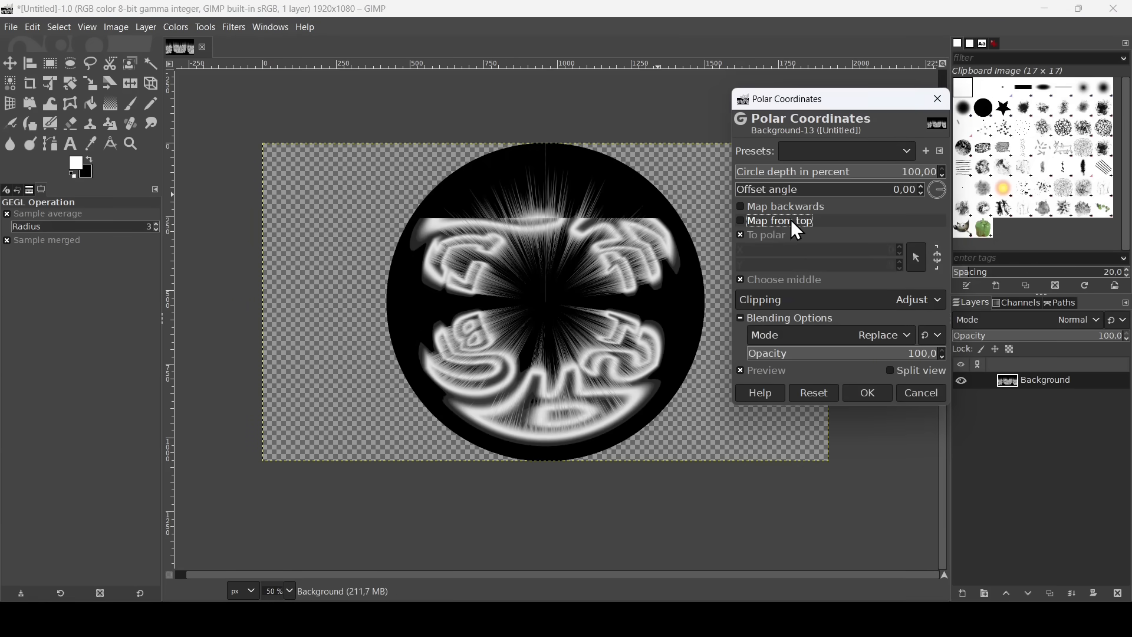
pyautogui.click(909, 172)
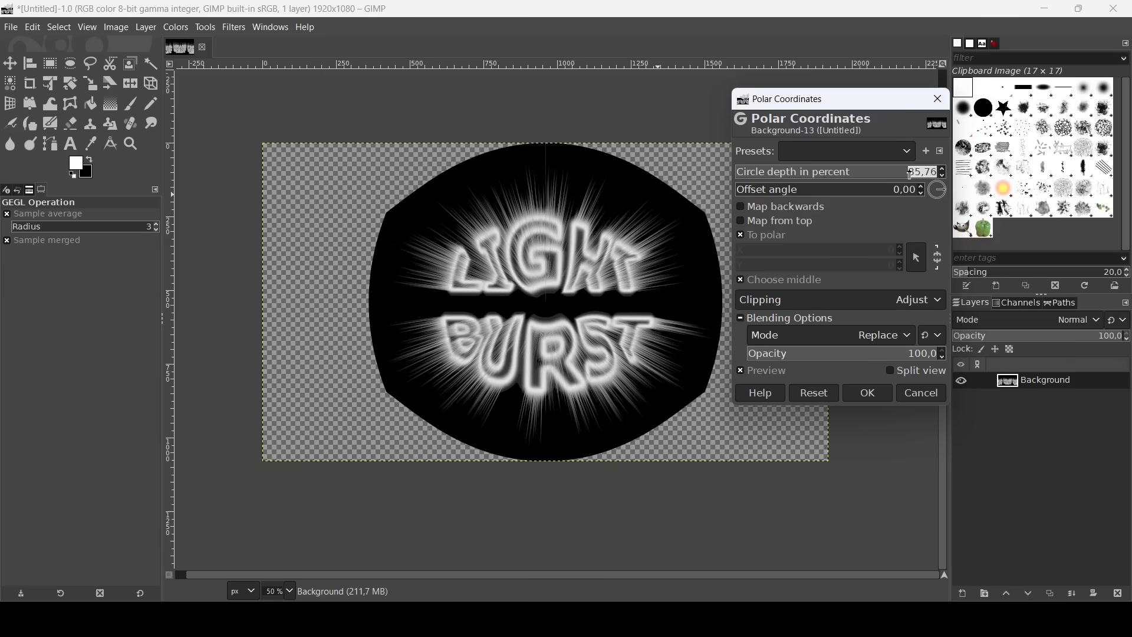
pyautogui.write('10')
pyautogui.press('Return')
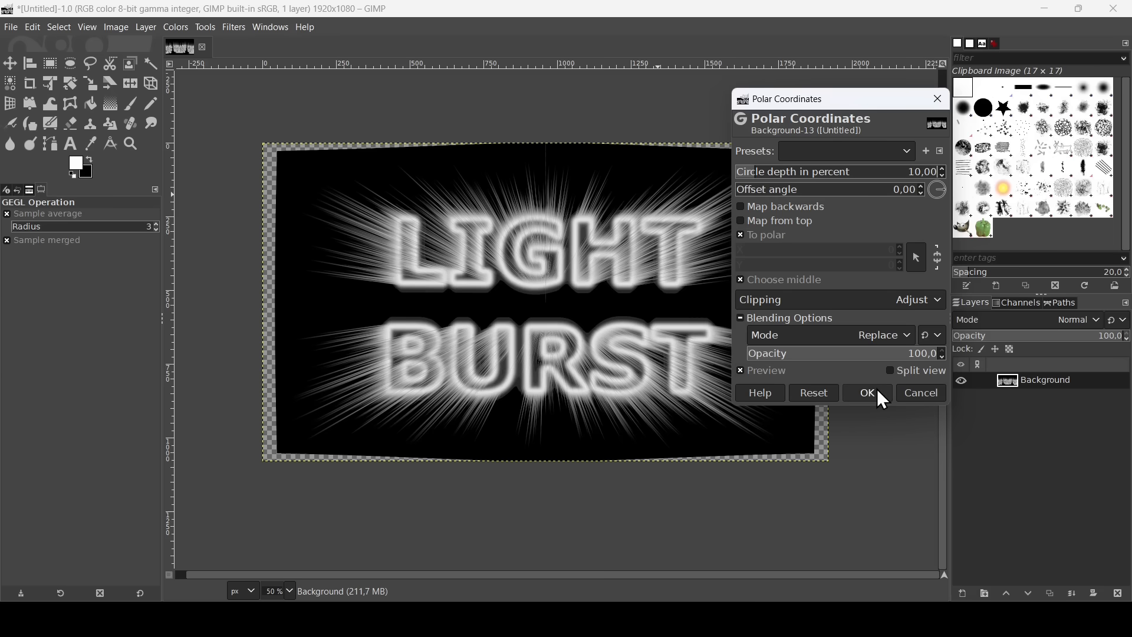
pyautogui.click(877, 391)
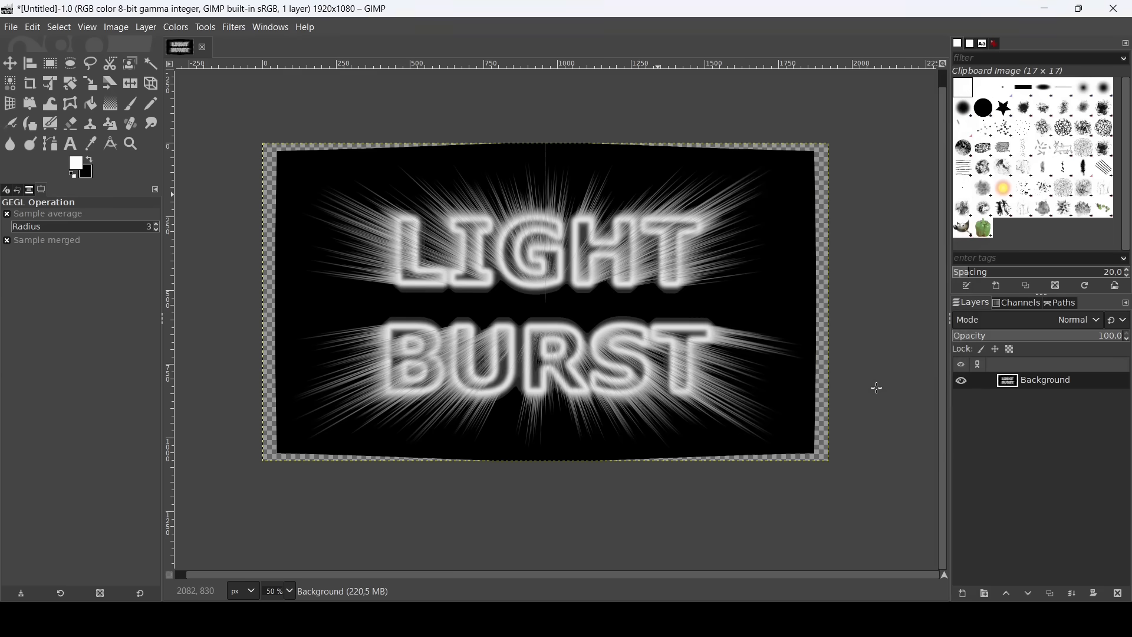
# Step: Add a new 1920 by 1080 px layer, fill it with black and place it below the Background layer
pyautogui.click(967, 597)
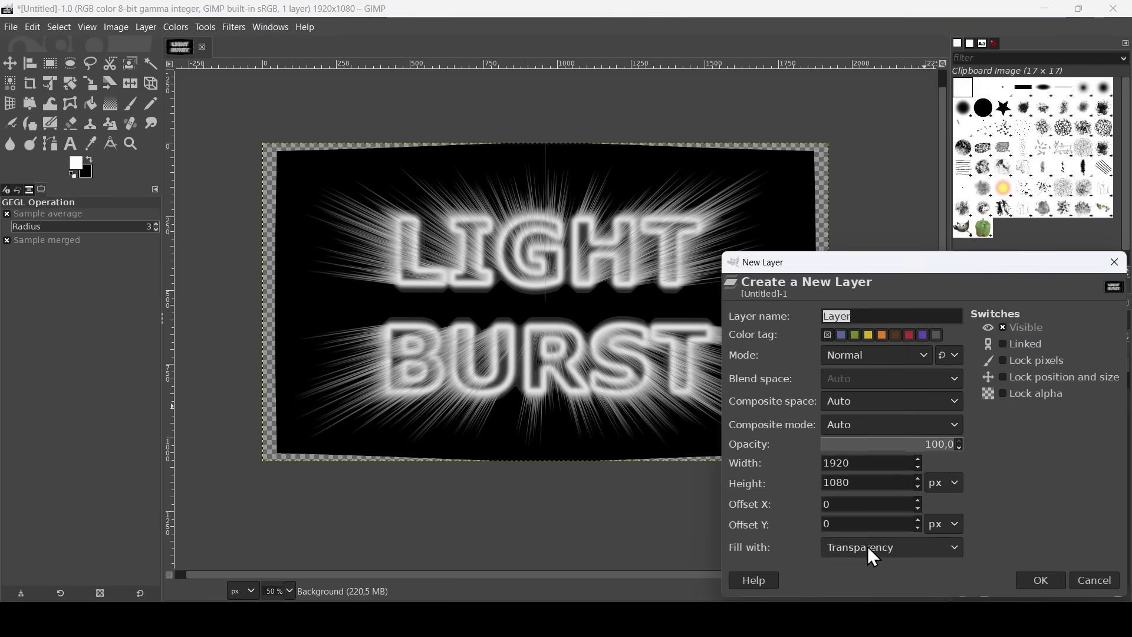
pyautogui.moveTo(960, 260); pyautogui.dragTo(865, 201)
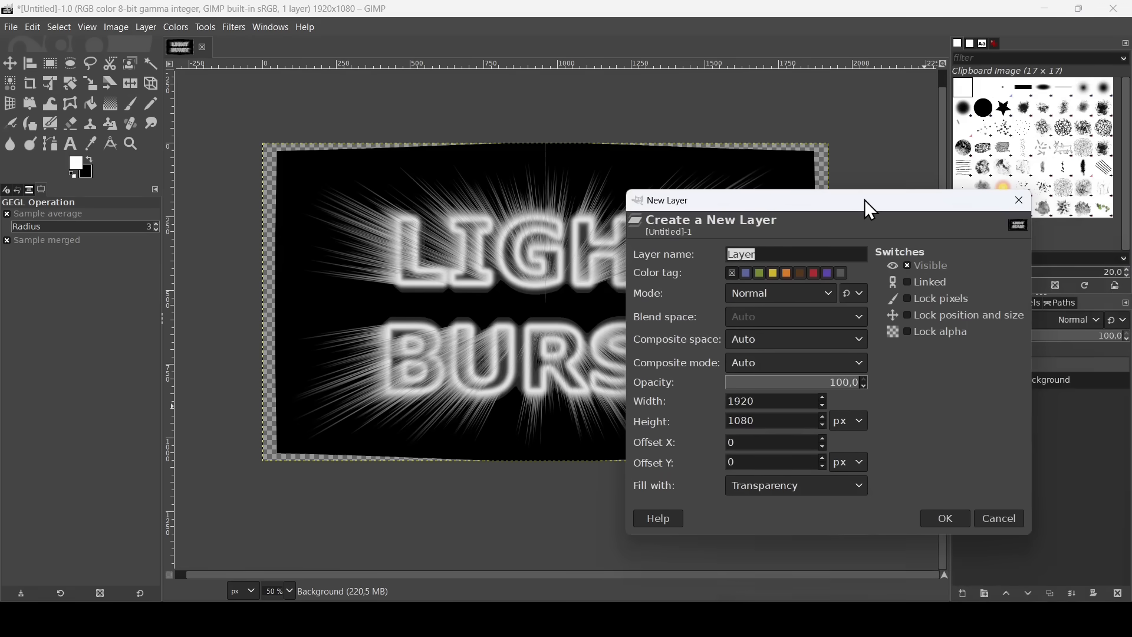
pyautogui.click(956, 513)
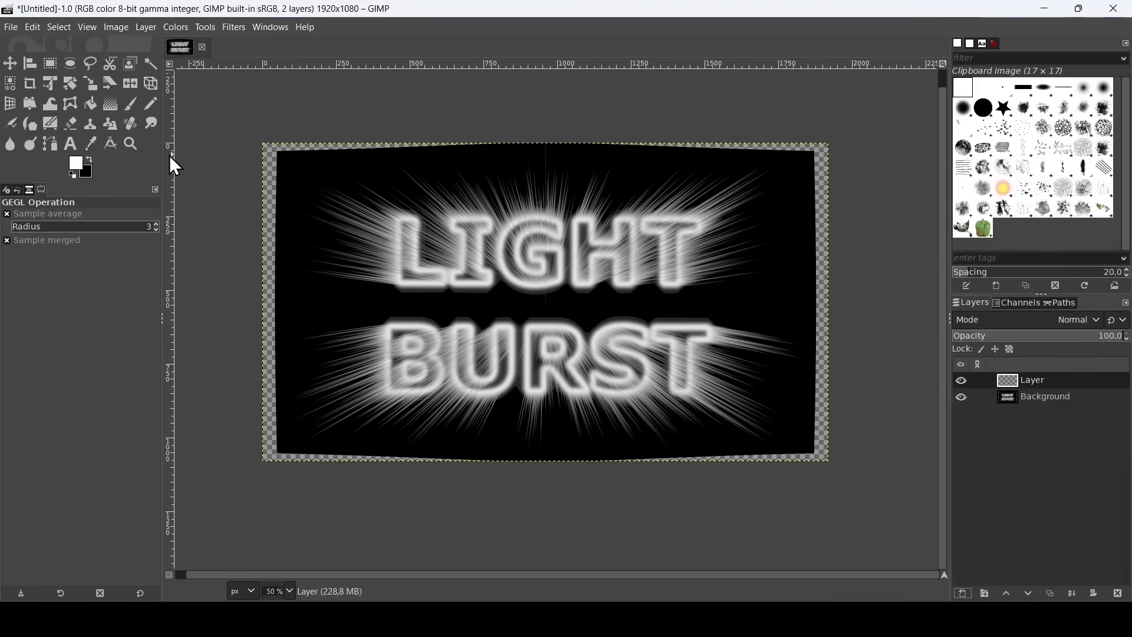
pyautogui.moveTo(90, 171); pyautogui.dragTo(331, 190)
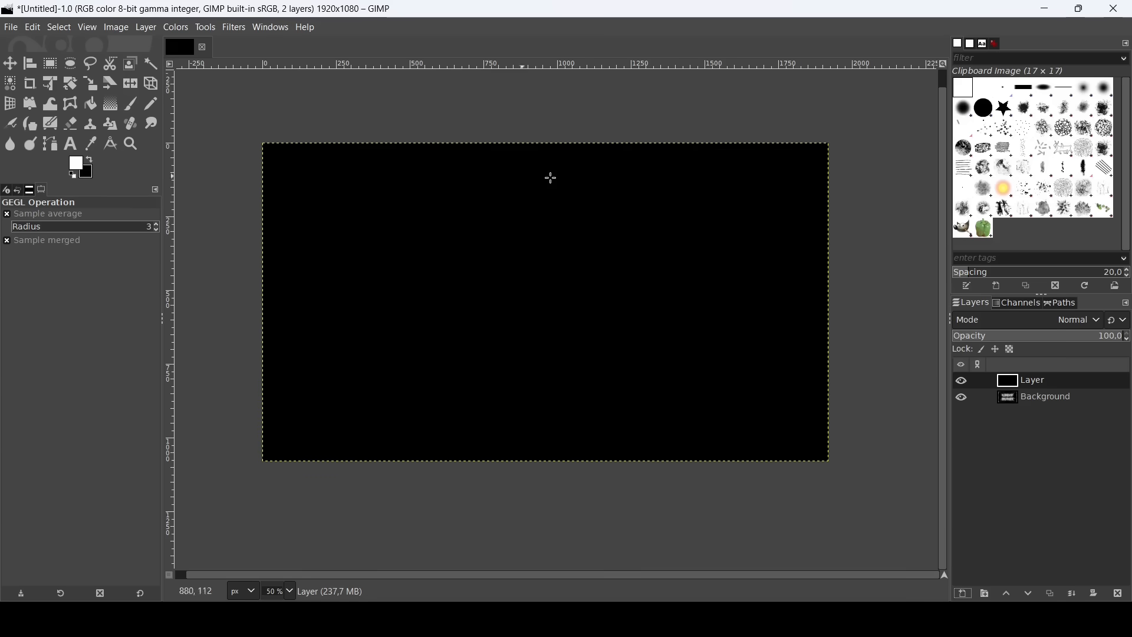
pyautogui.moveTo(1005, 389); pyautogui.dragTo(1015, 408)
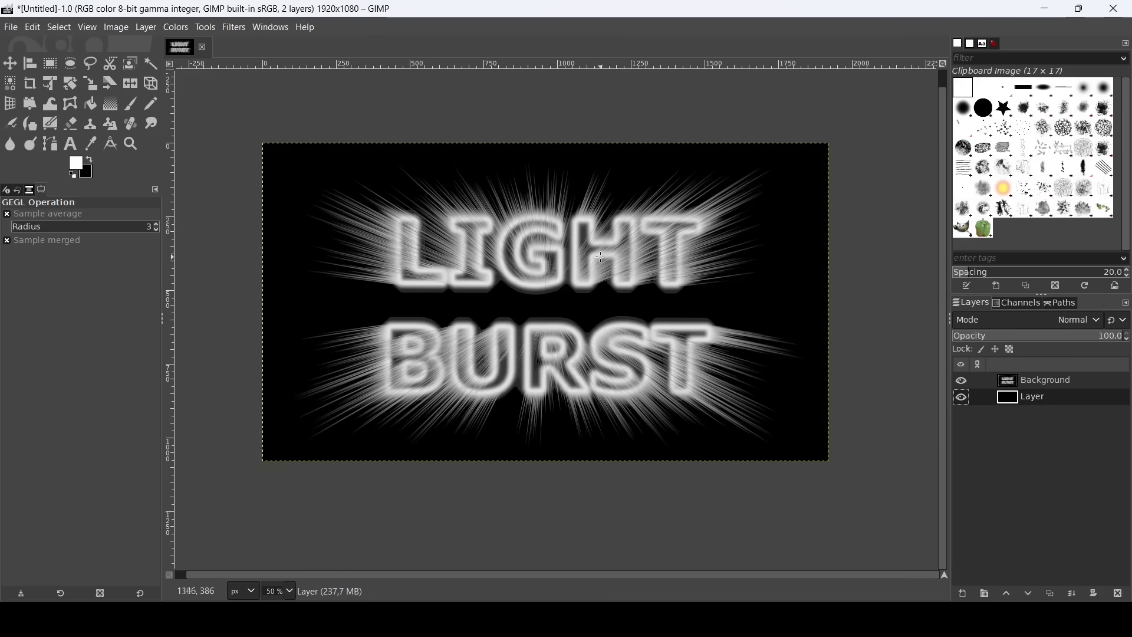
# Step: Duplicate the Background layer containing the burst text
pyautogui.scroll(3, 554, 258)
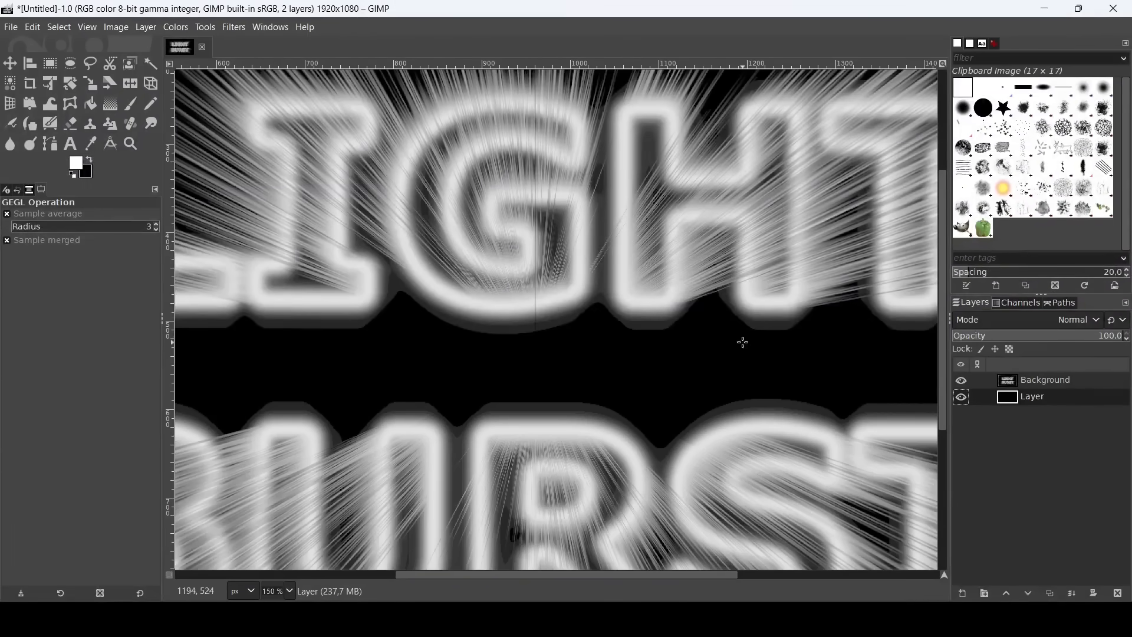
pyautogui.click(1031, 389)
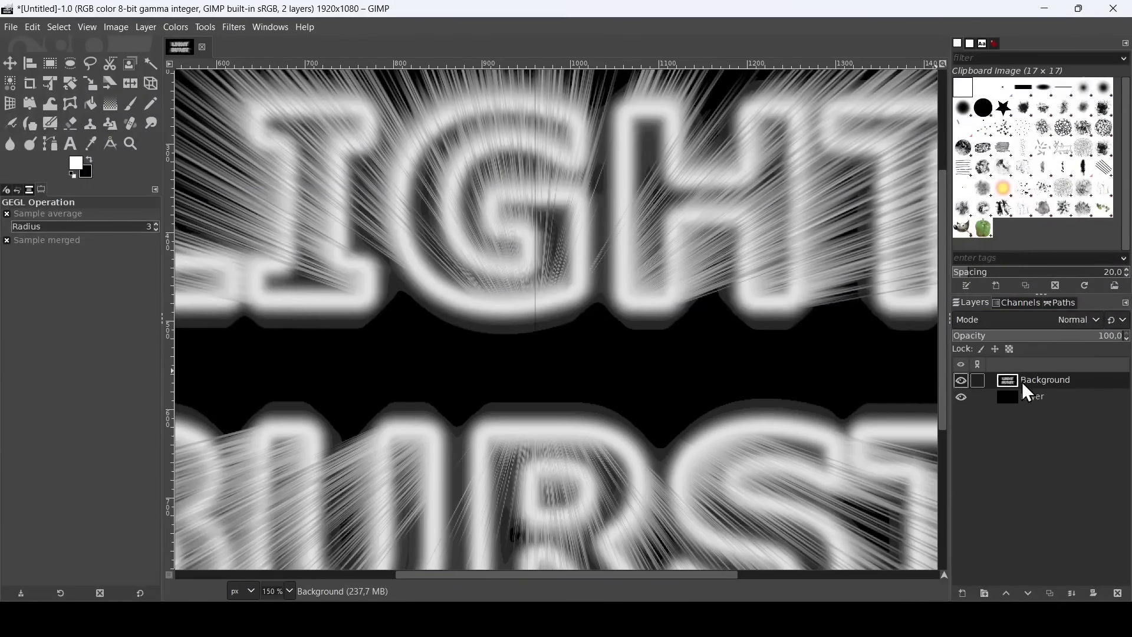
pyautogui.click(961, 382)
pyautogui.click(962, 382)
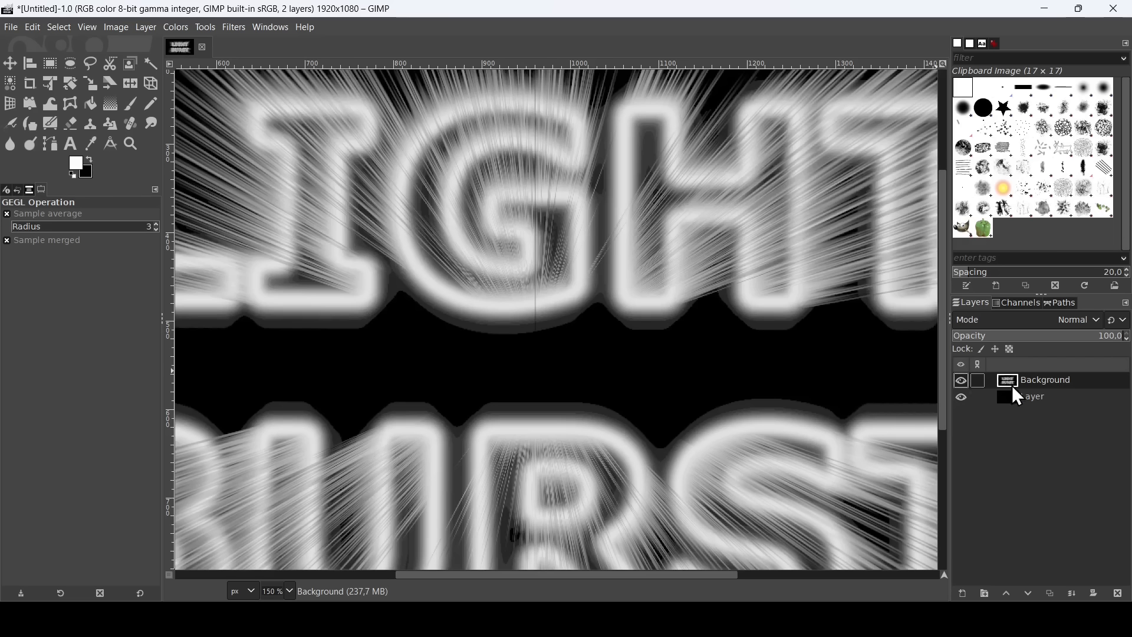
pyautogui.click(1050, 594)
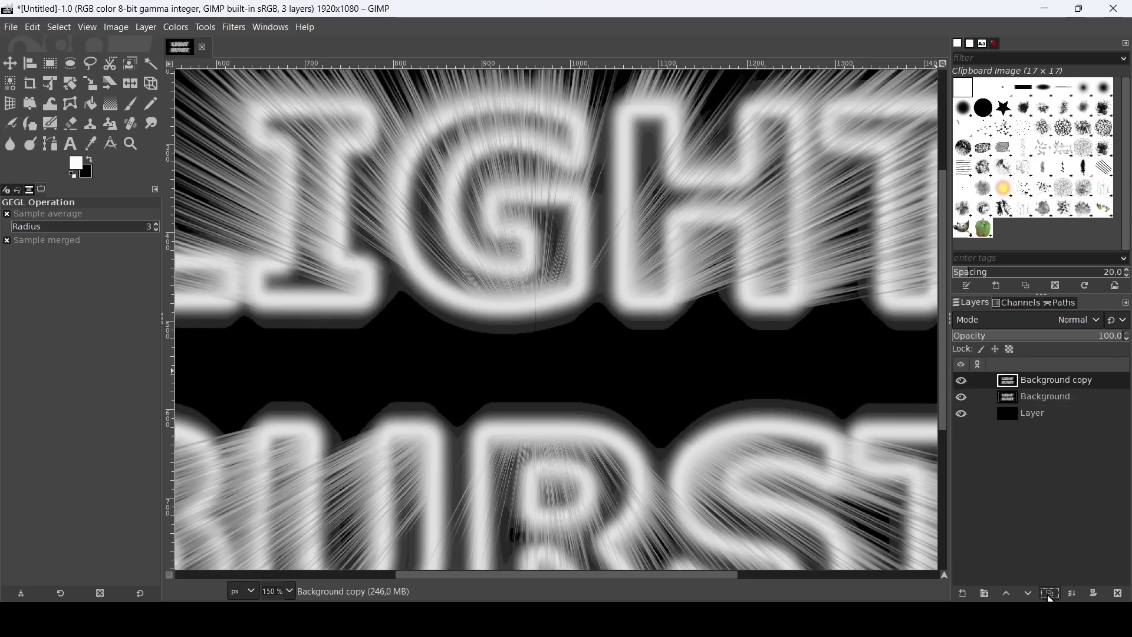
# Step: Add a new transparent layer at the top of the layer stack and set its blend mode to Overlay
pyautogui.click(1009, 395)
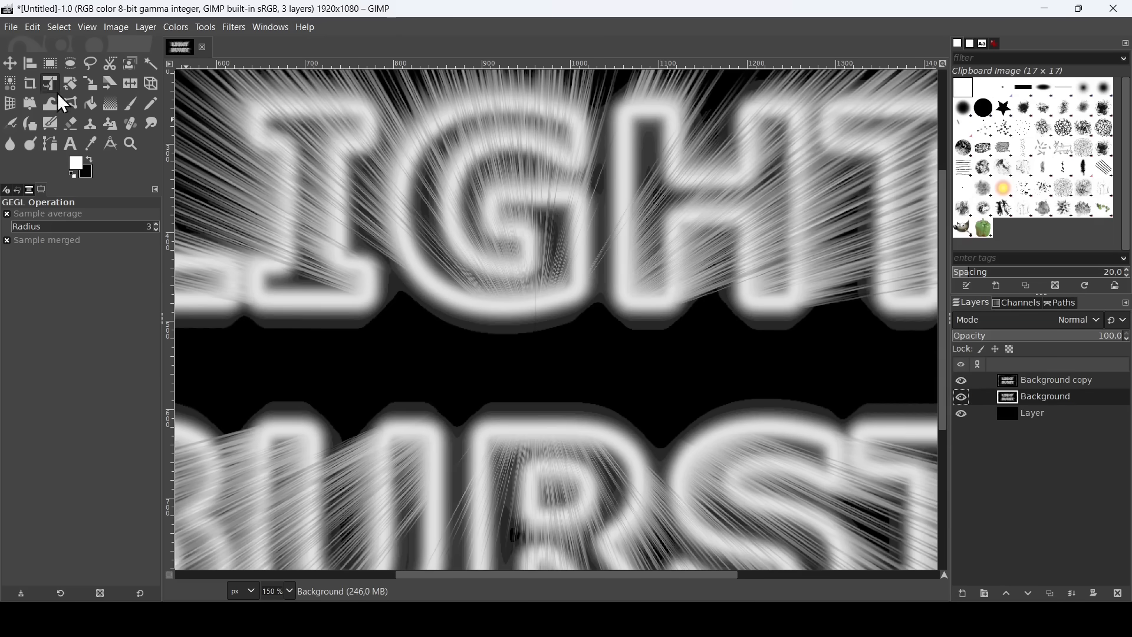
pyautogui.click(11, 64)
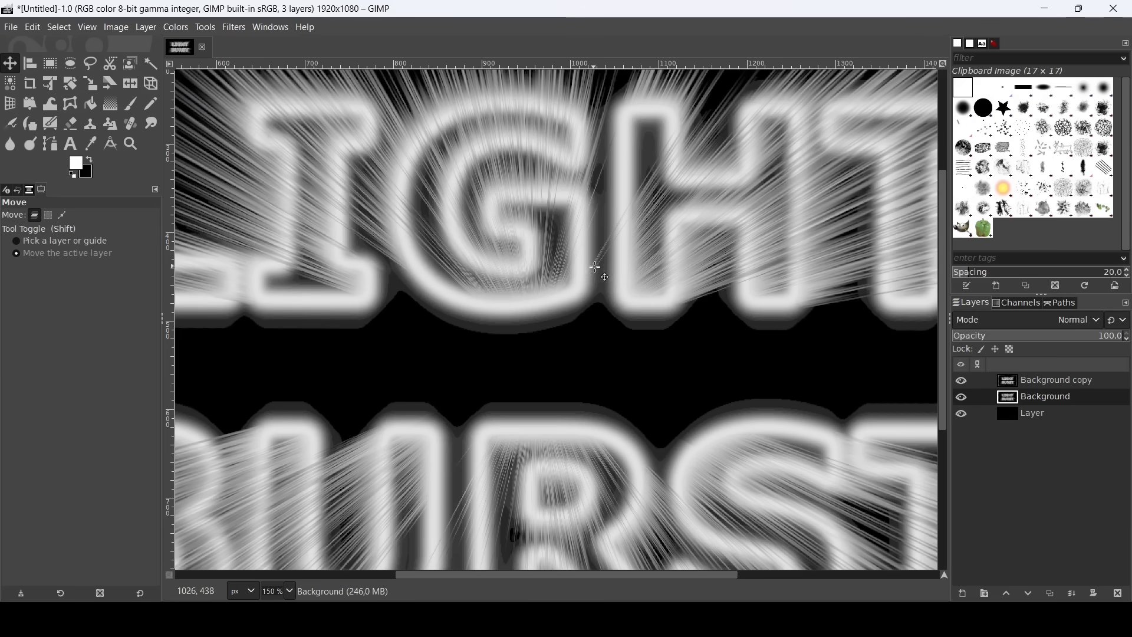
pyautogui.press('z')
pyautogui.keyDown('ctrl'); pyautogui.click(419, 198); pyautogui.keyUp('ctrl')
pyautogui.keyDown('ctrl'); pyautogui.click(418, 198); pyautogui.keyUp('ctrl')
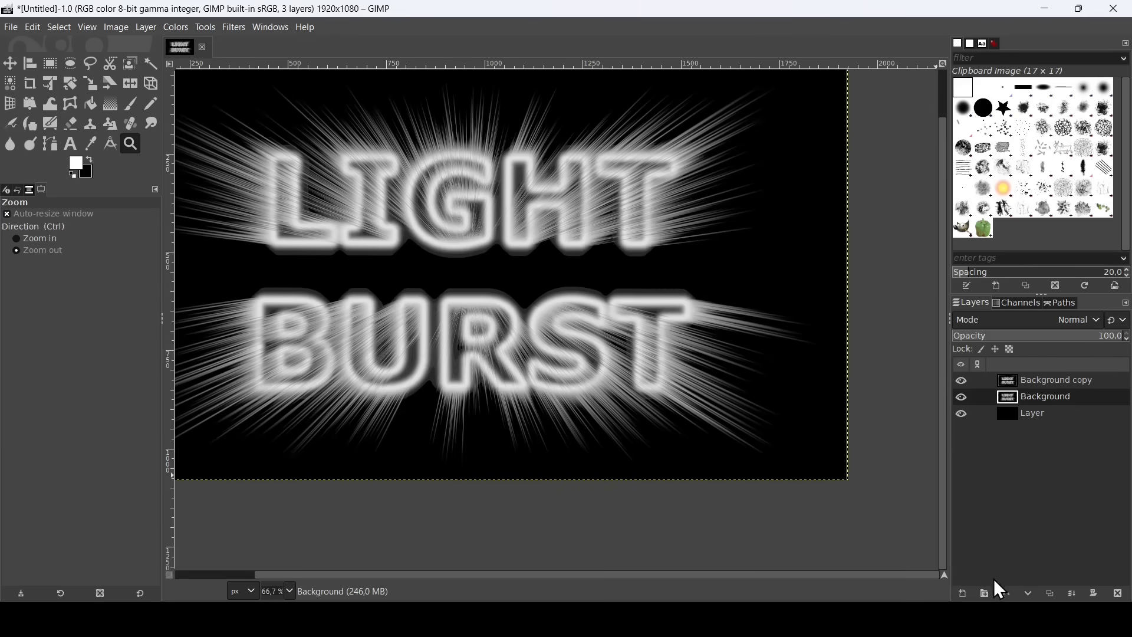
pyautogui.click(944, 575)
pyautogui.moveTo(944, 571)
pyautogui.mouseDown()
pyautogui.moveTo(915, 555)
pyautogui.moveTo(937, 568)
pyautogui.mouseUp()
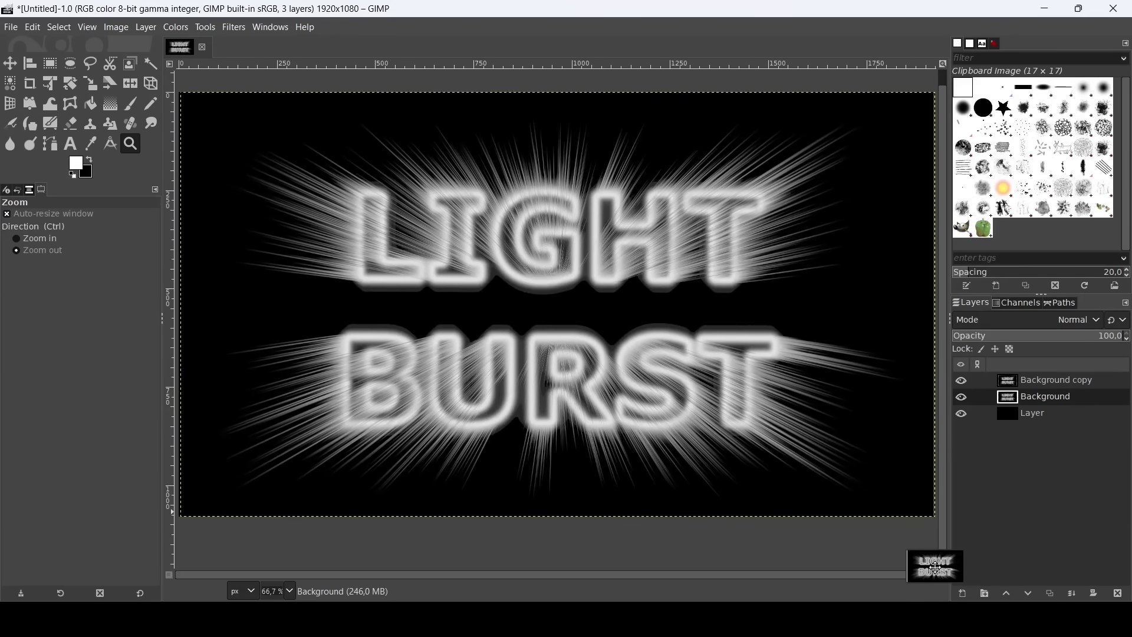
pyautogui.moveTo(936, 567); pyautogui.dragTo(937, 568)
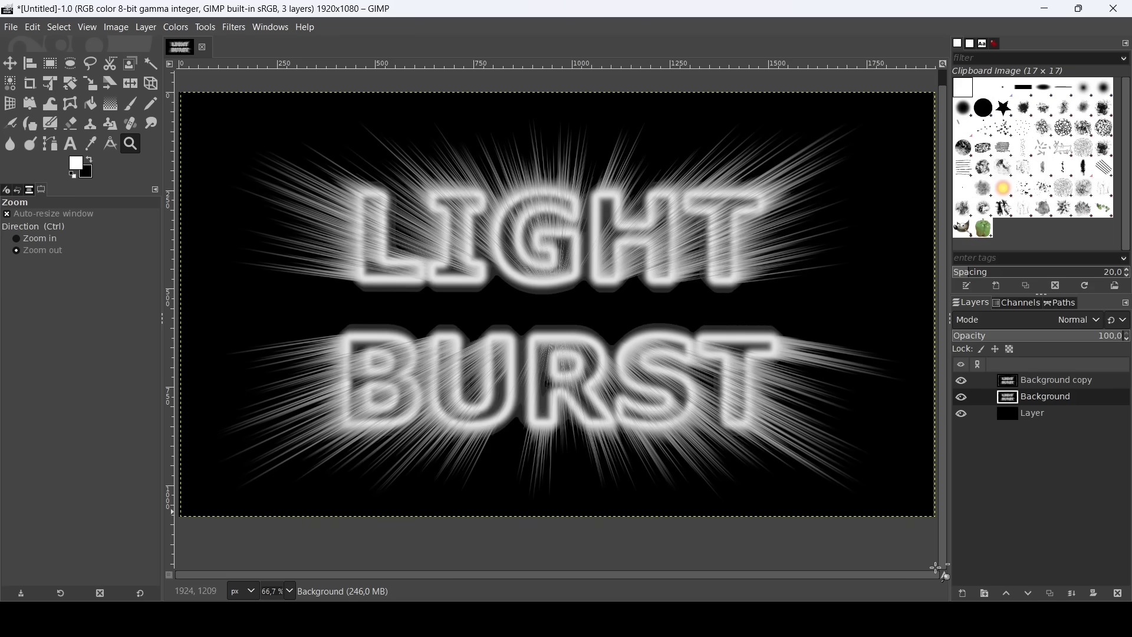
pyautogui.click(965, 595)
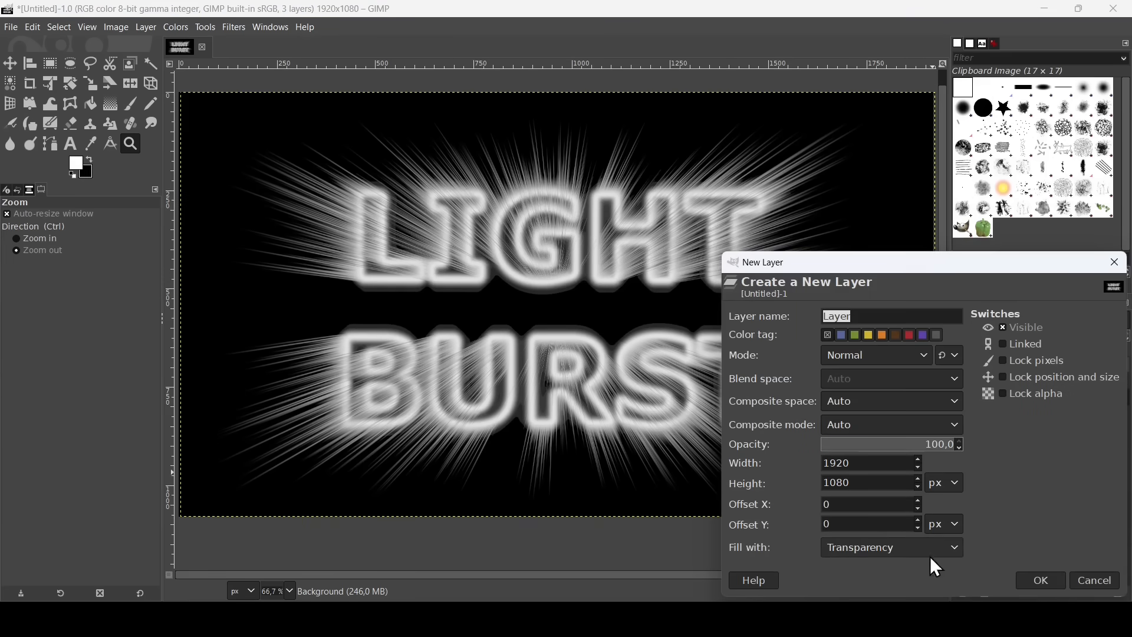
pyautogui.click(1044, 584)
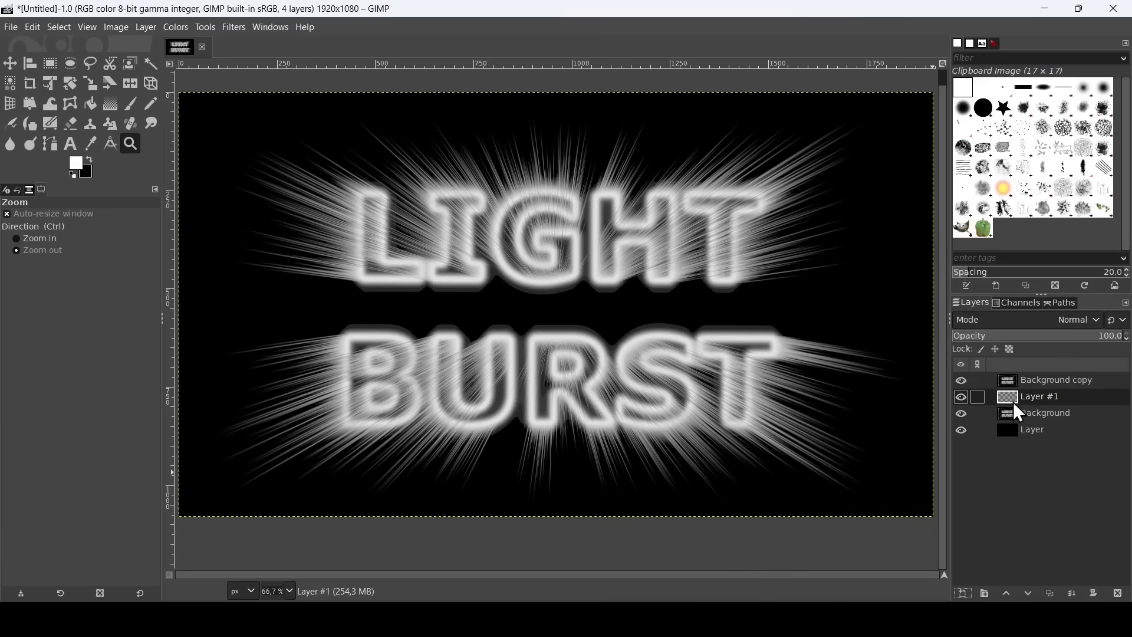
pyautogui.moveTo(1013, 393); pyautogui.dragTo(1015, 377)
pyautogui.click(1039, 329)
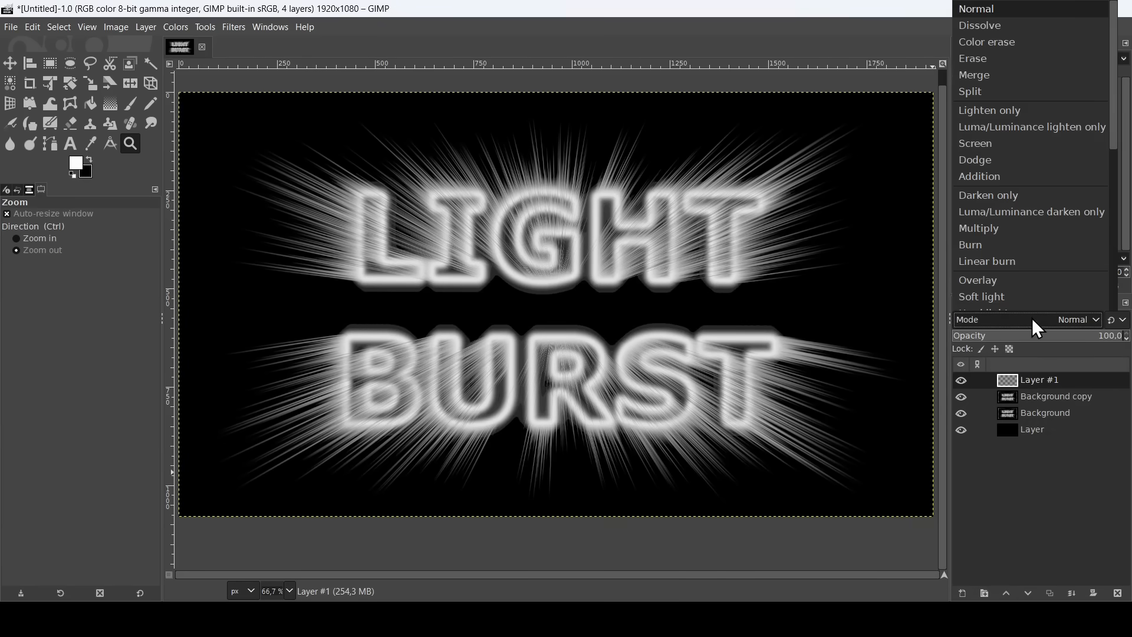
pyautogui.click(1024, 281)
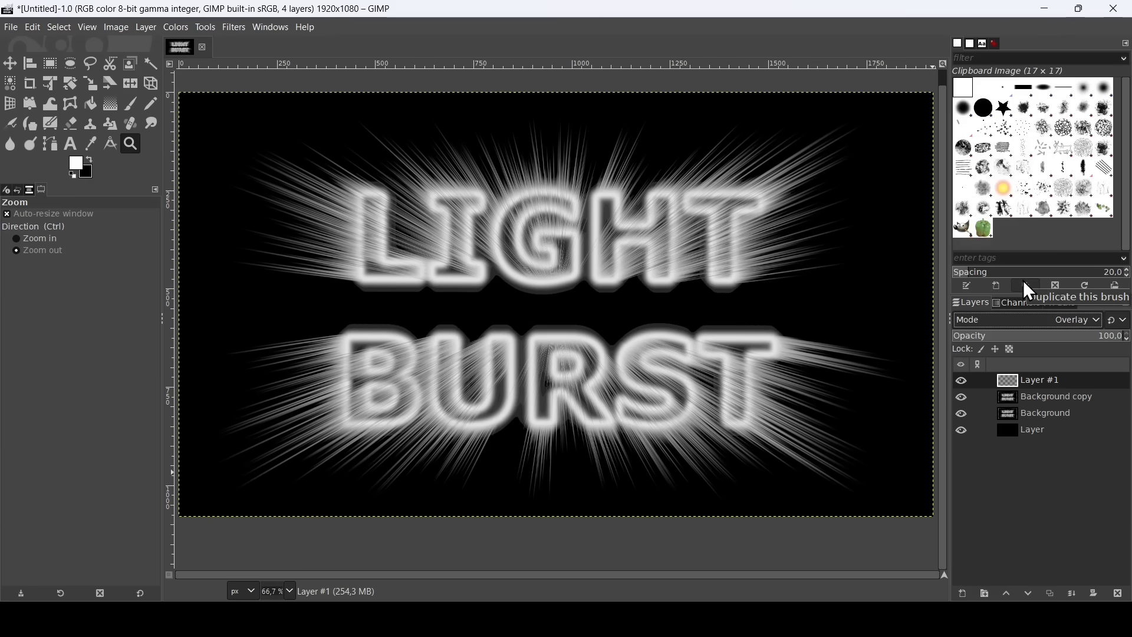
# Step: Draw a linear Browns gradient on the Overlay layer diagonally from the canvas's upper-left corner to its lower-right corner
pyautogui.click(104, 104)
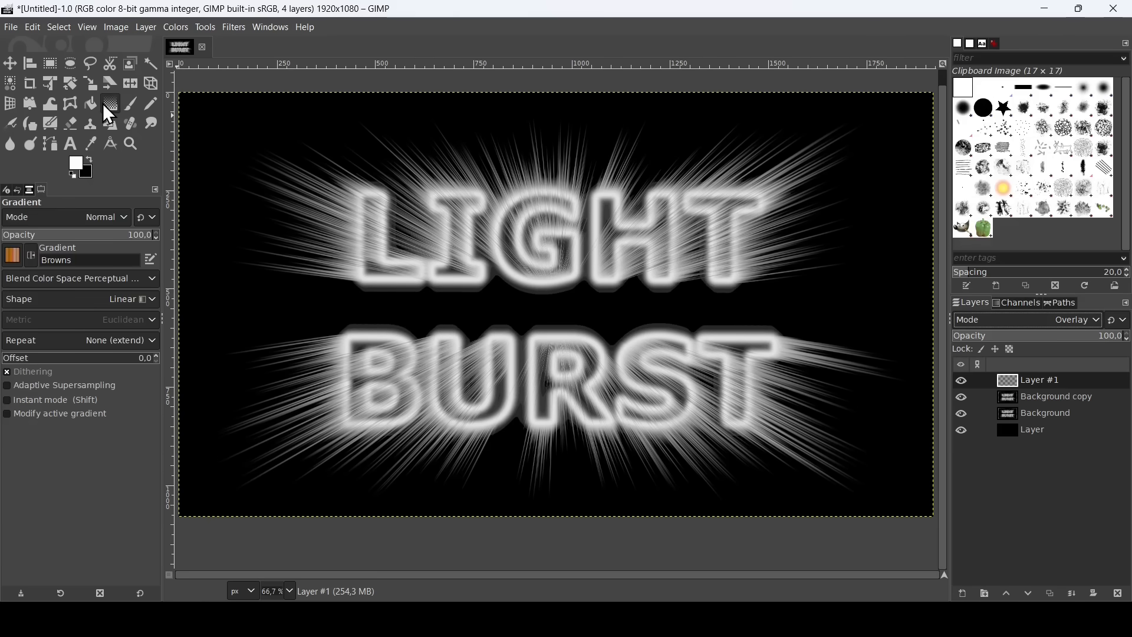
pyautogui.click(13, 257)
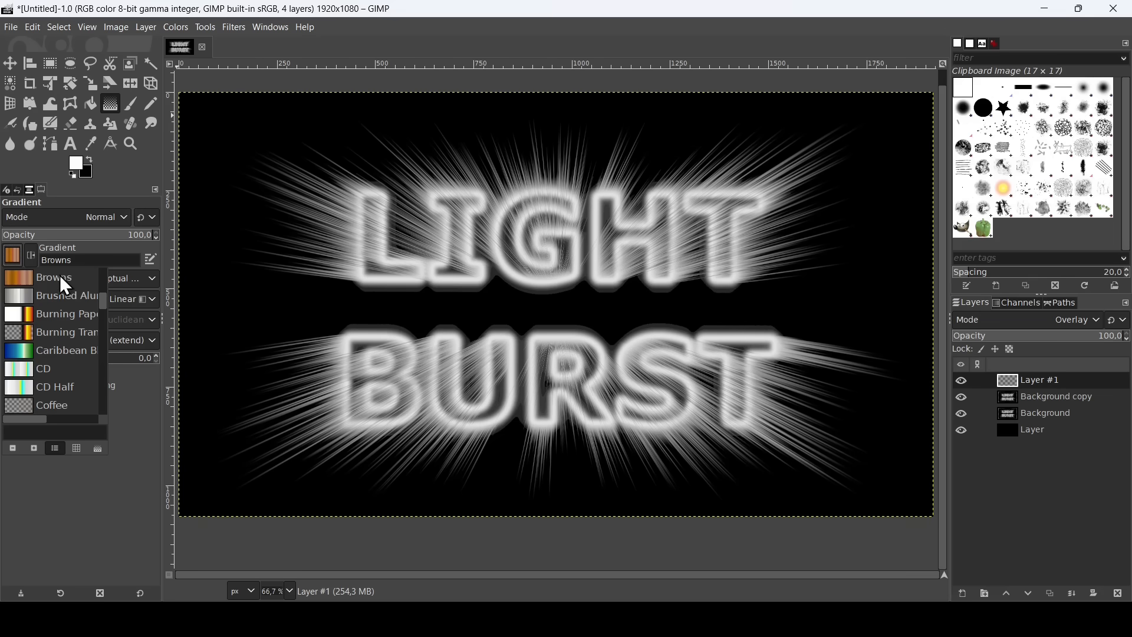
pyautogui.click(122, 245)
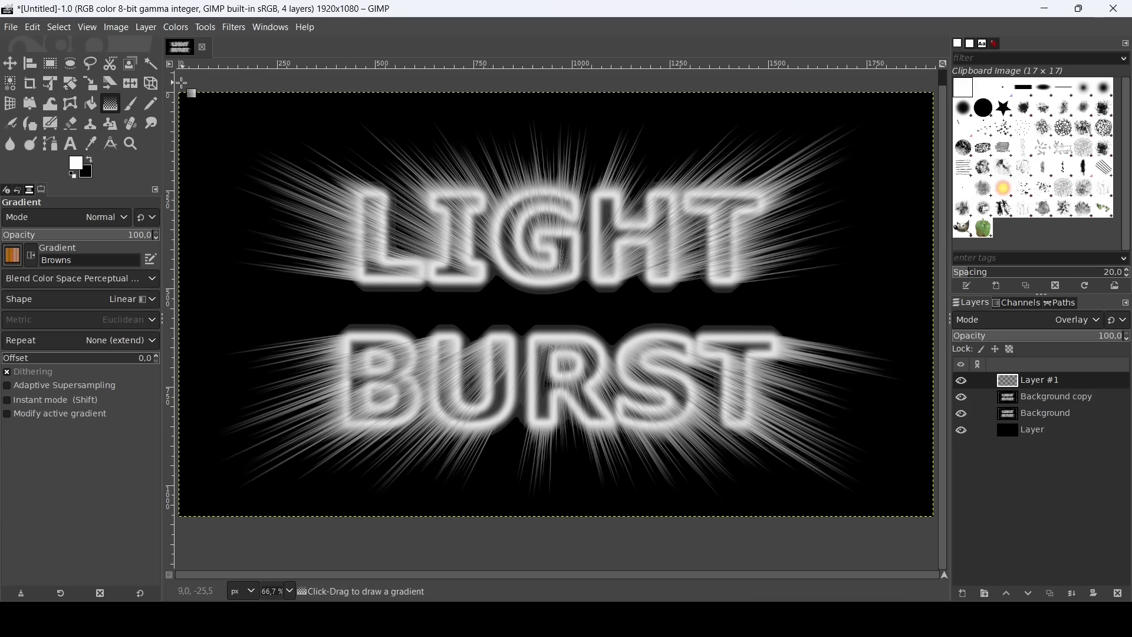
pyautogui.moveTo(181, 85); pyautogui.dragTo(933, 538)
pyautogui.press('Return')
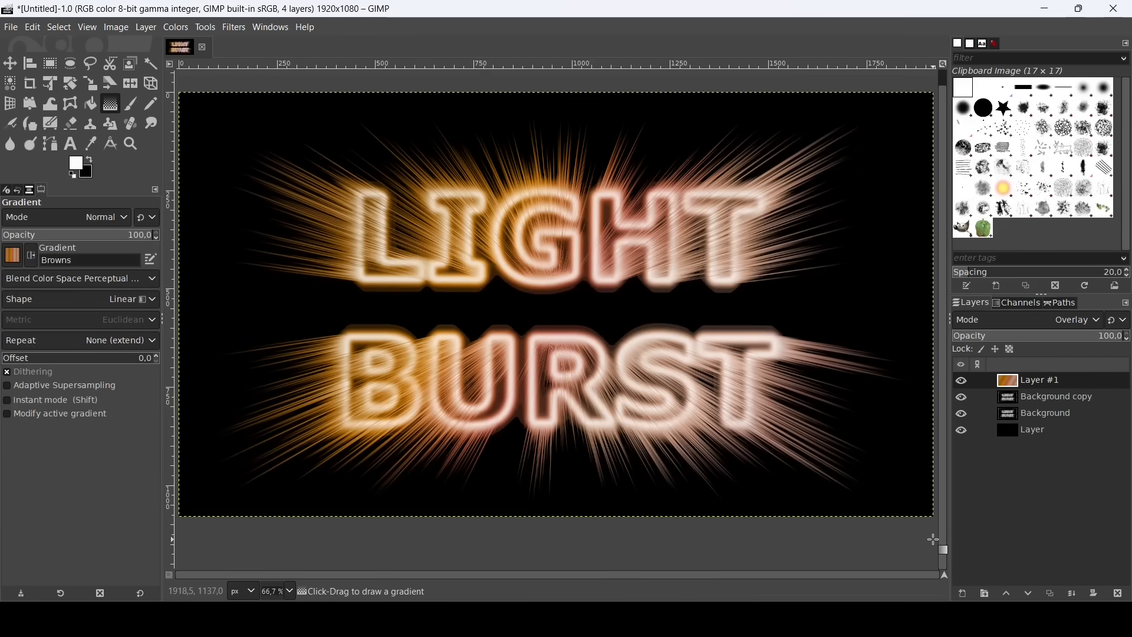